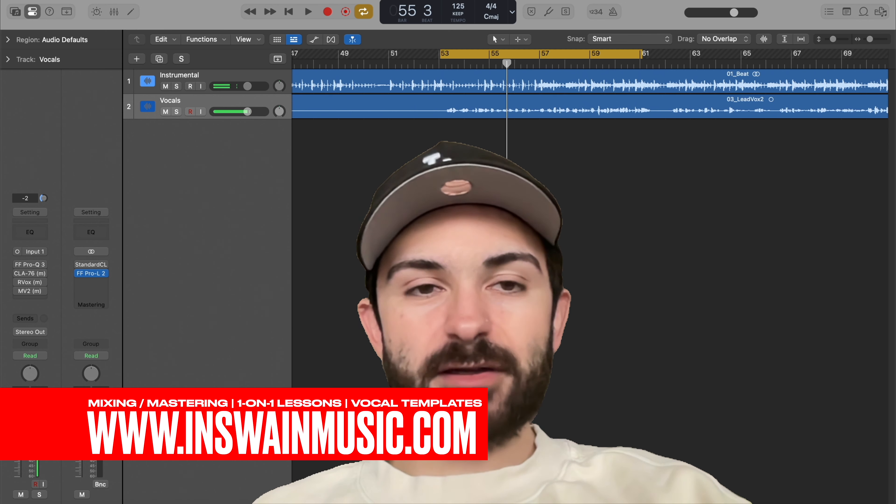
Step: Play the looped section to hear the dry vocal, and open and enable FF Pro-Q 3 on the Vocals channel
key(space)
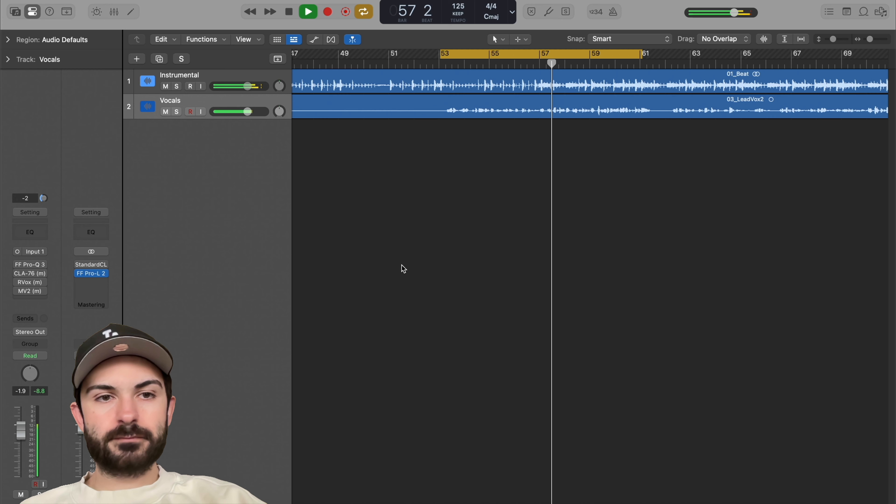
key(space)
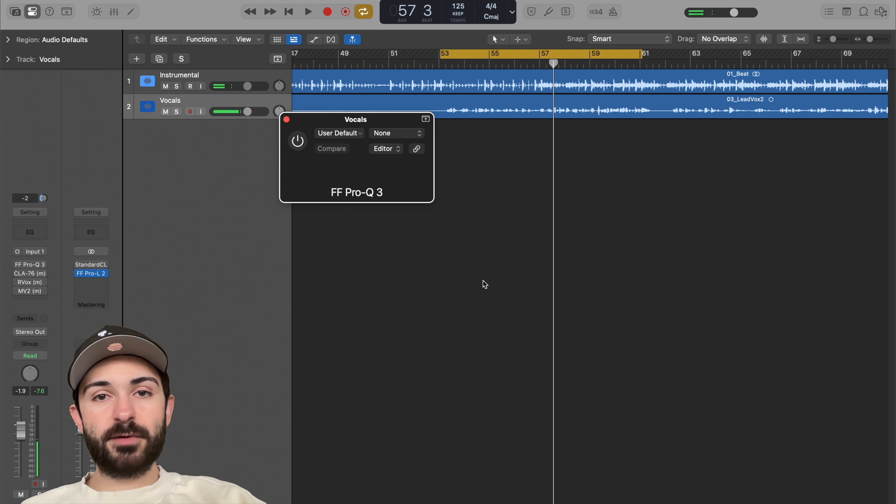
click(543, 134)
drag(543, 134, 536, 125)
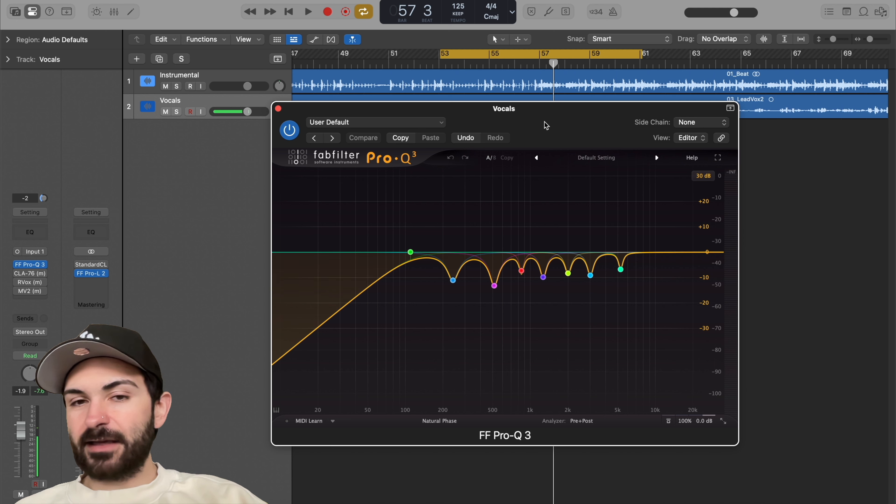
Step: Examine the low cut and the narrow cut bands of the vocal EQ, and play the loop with the EQ active
mouse_move(445, 293)
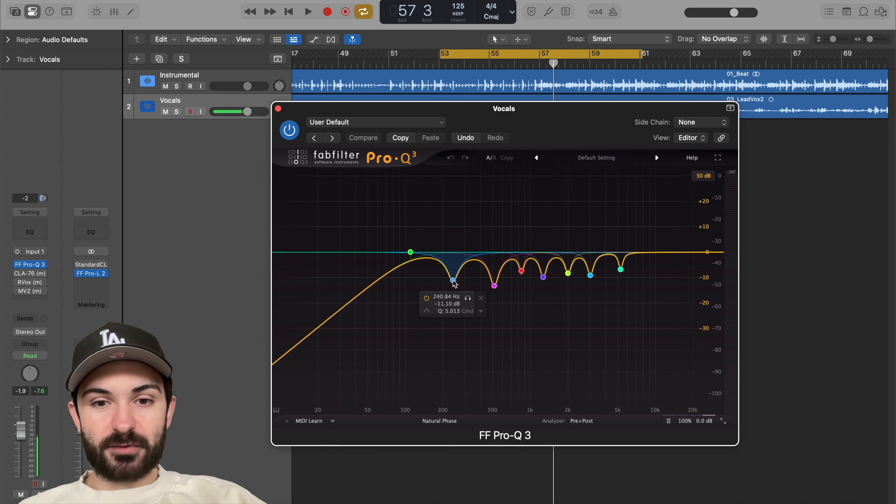
mouse_move(525, 277)
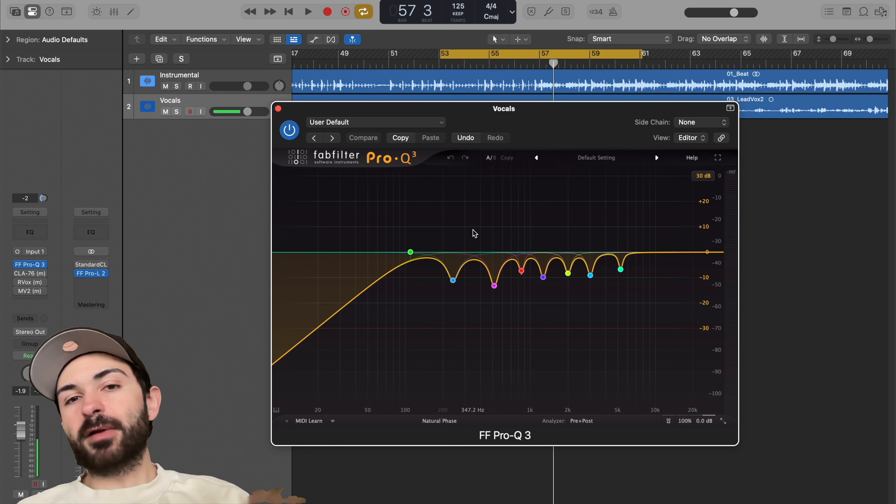
mouse_move(473, 235)
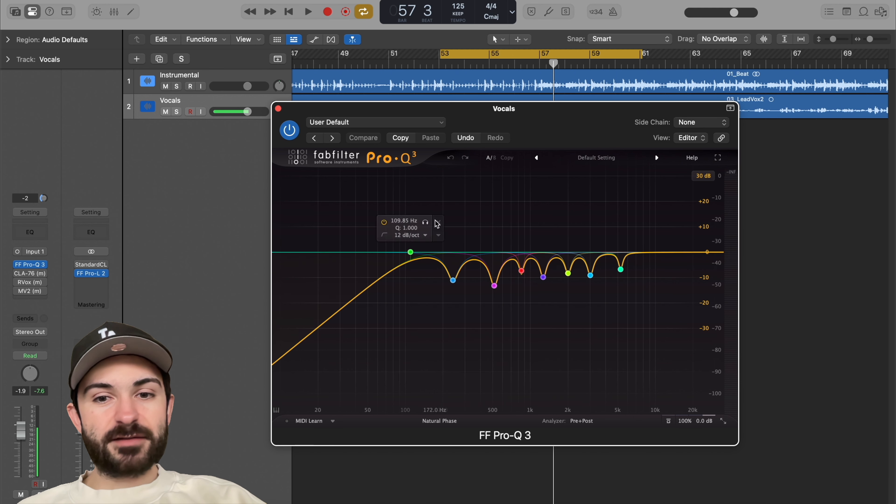
key(space)
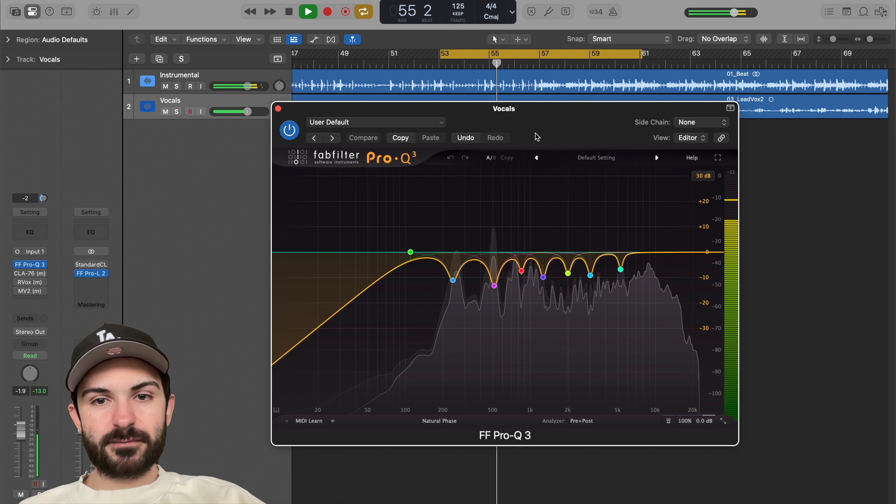
key(space)
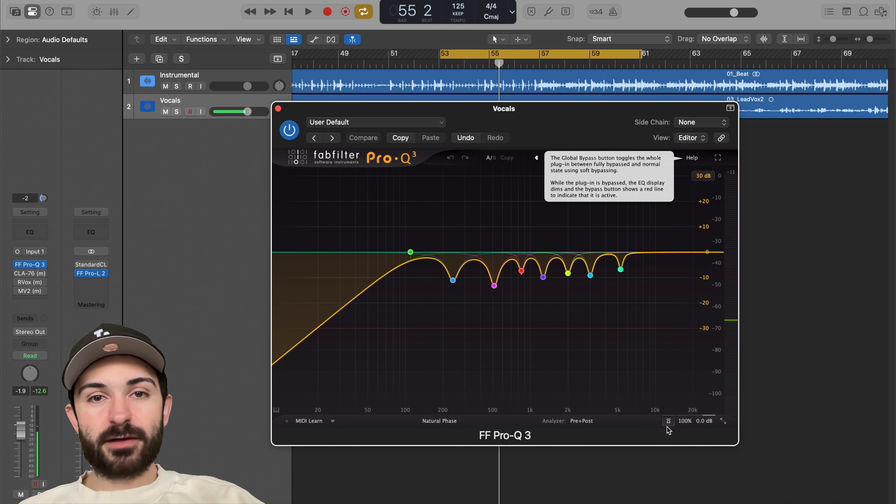
Step: Play the loop and compare the vocal with FF Pro-Q 3 globally bypassed and active
key(space)
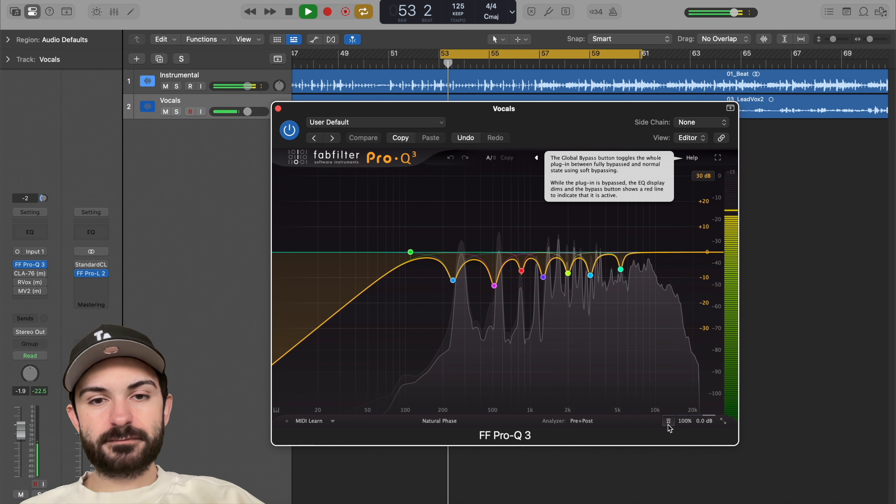
click(668, 425)
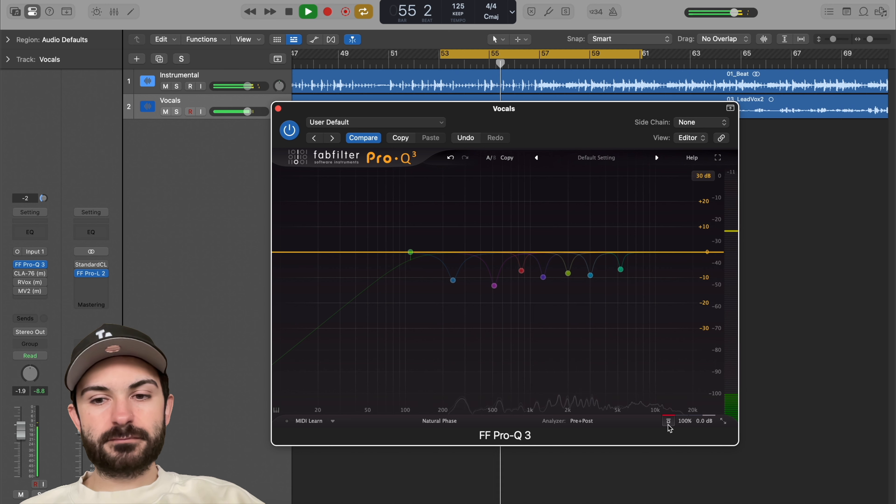
click(668, 425)
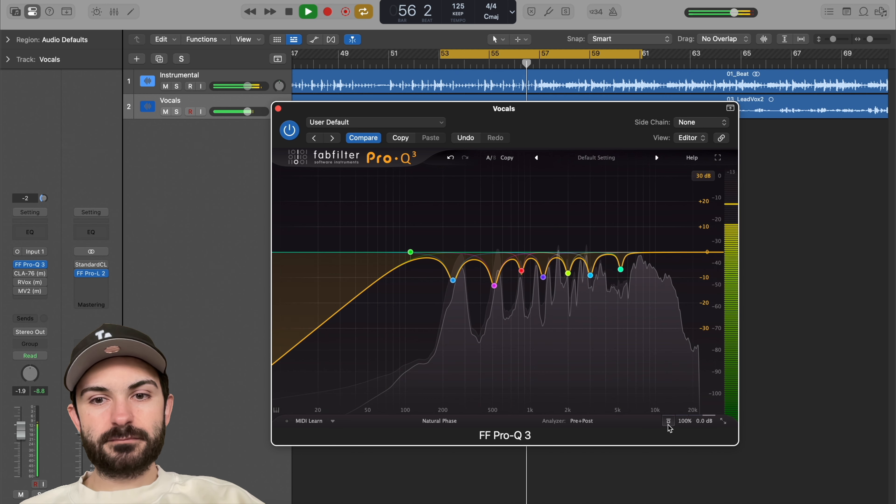
key(space)
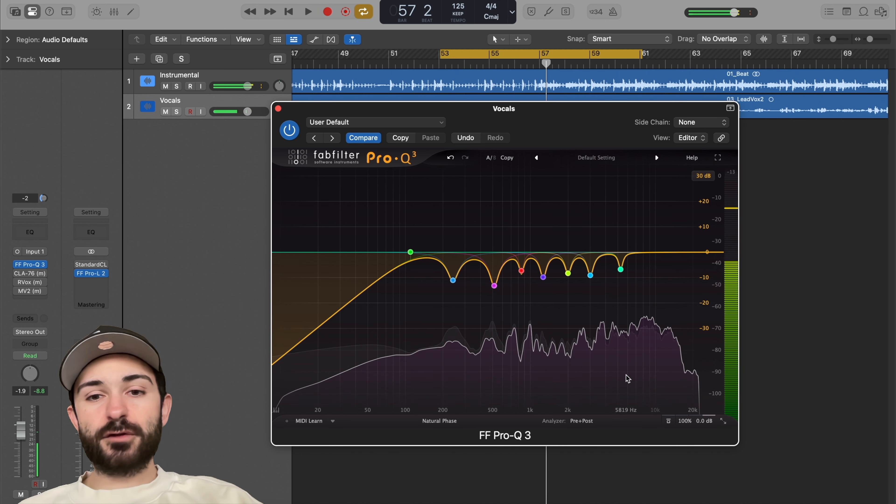
Step: Close the EQ window, open and enable the CLA-76 compressor on the Vocals channel, and play the loop through it
mouse_move(550, 350)
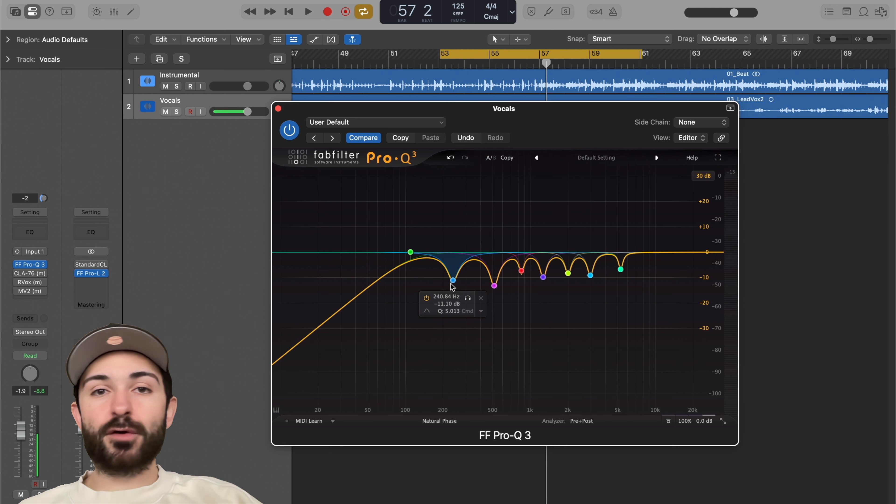
key(super+w)
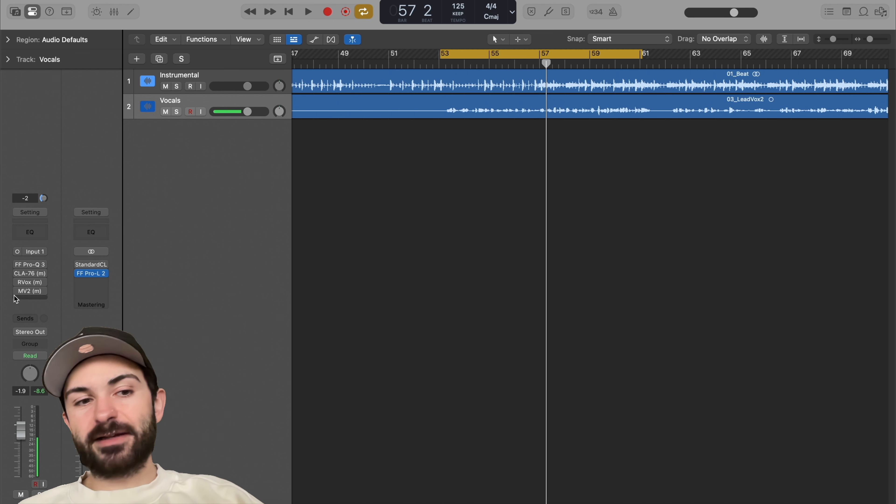
click(28, 274)
drag(536, 133, 558, 154)
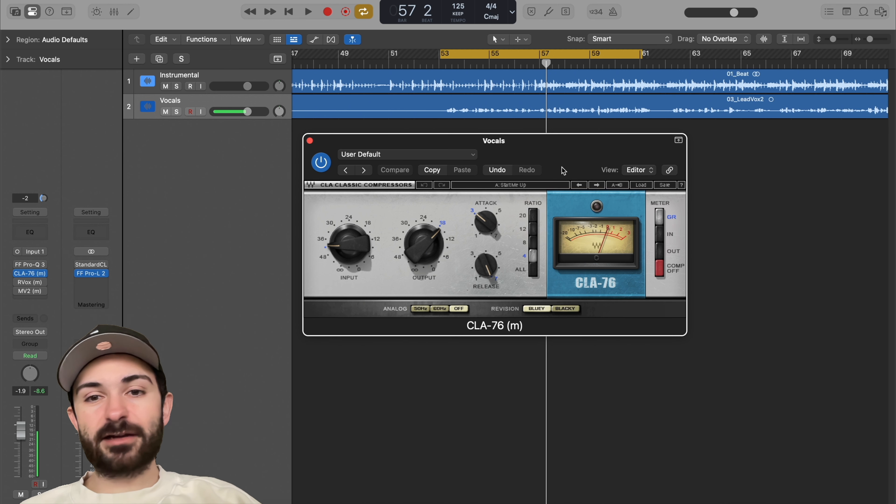
key(space)
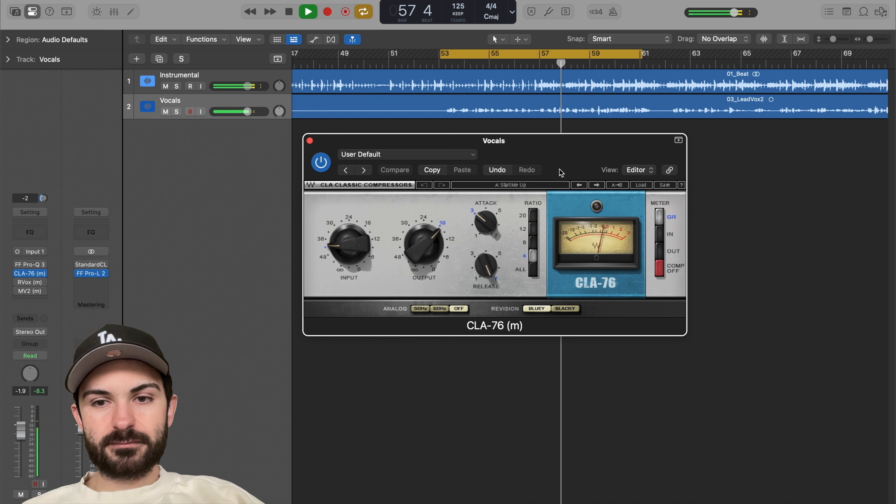
key(space)
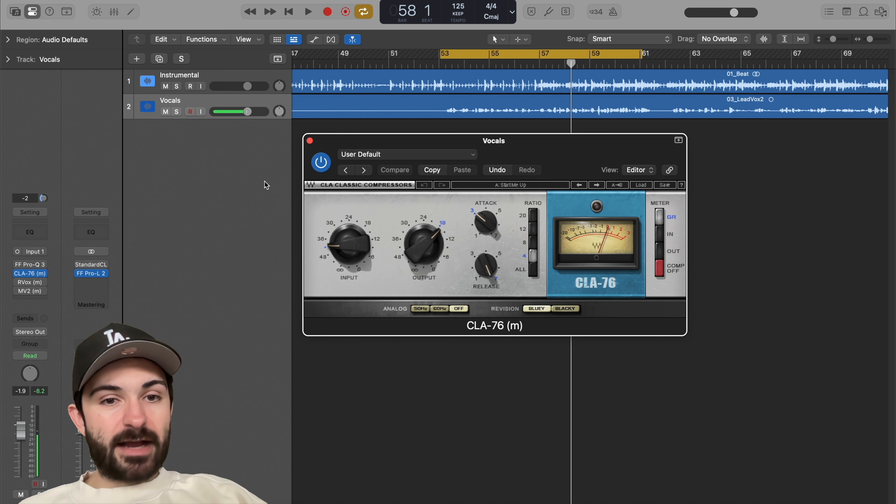
Step: Close the CLA-76 window, enable RVox and MV2 on the Vocals channel, and play the loop with all three compressors
click(310, 141)
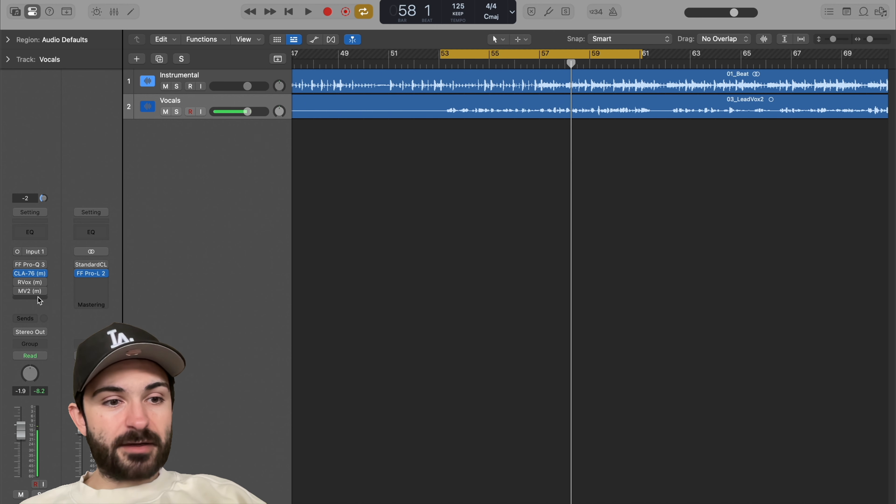
click(17, 282)
click(18, 291)
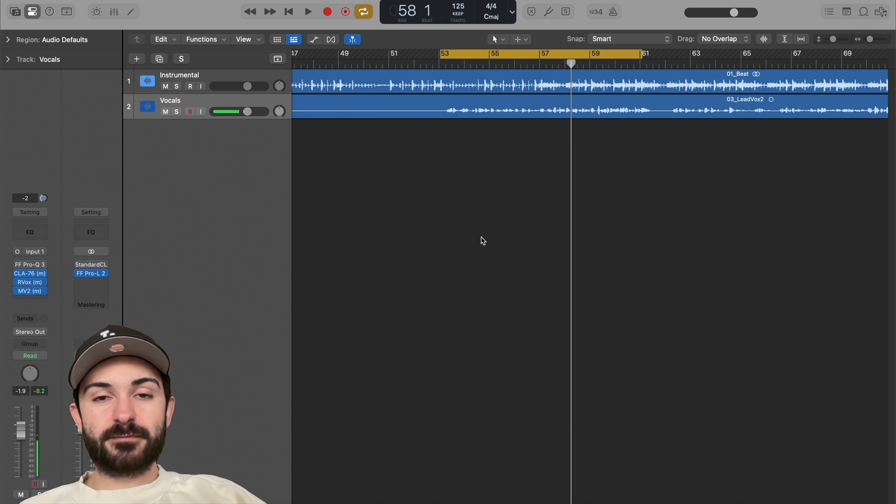
key(space)
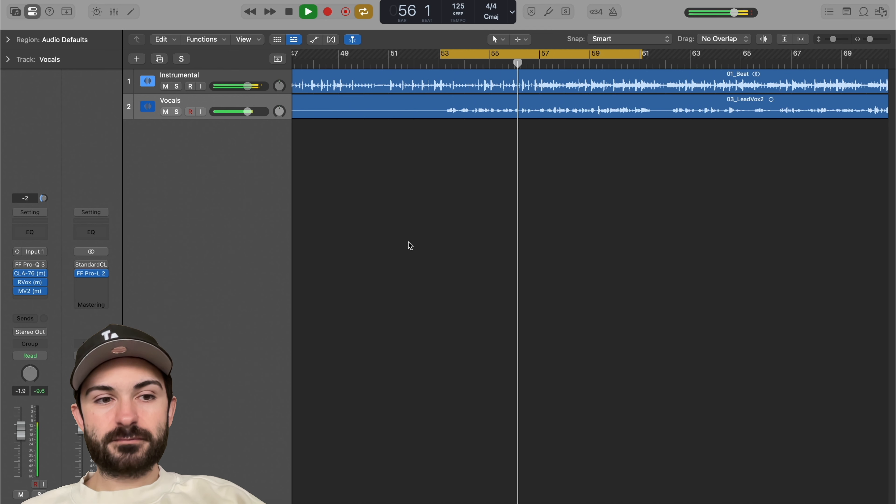
key(space)
Step: Compare the vocal during playback with RVox and MV2 bypassed and enabled, leaving both bypassed
drag(18, 282, 19, 291)
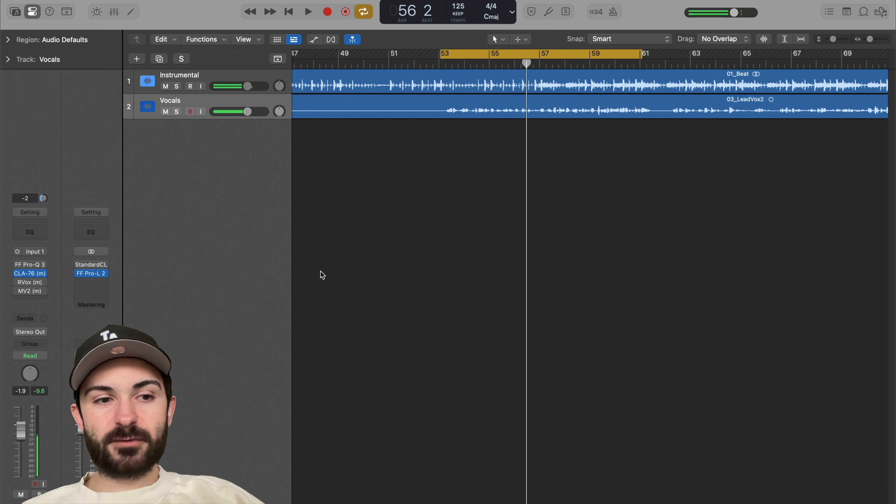
key(space)
mouse_move(21, 282)
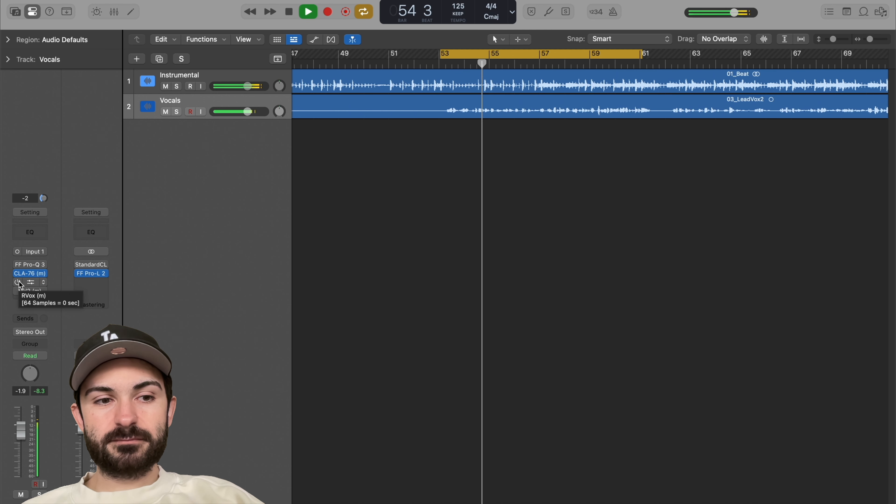
mouse_move(19, 282)
mouse_down()
mouse_move(19, 291)
mouse_move(19, 282)
mouse_up()
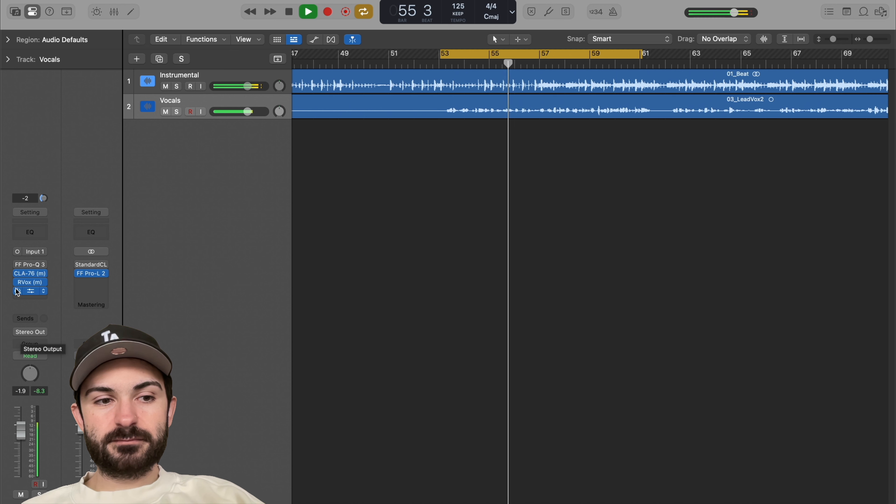
click(18, 282)
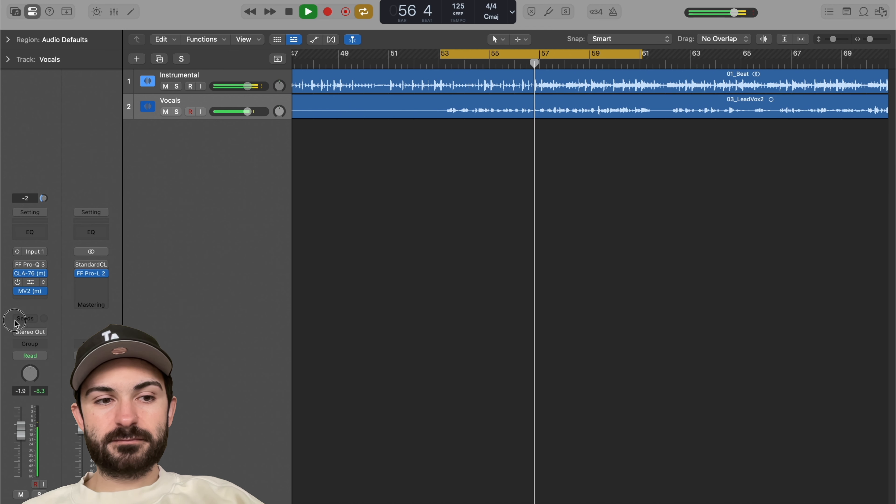
click(17, 290)
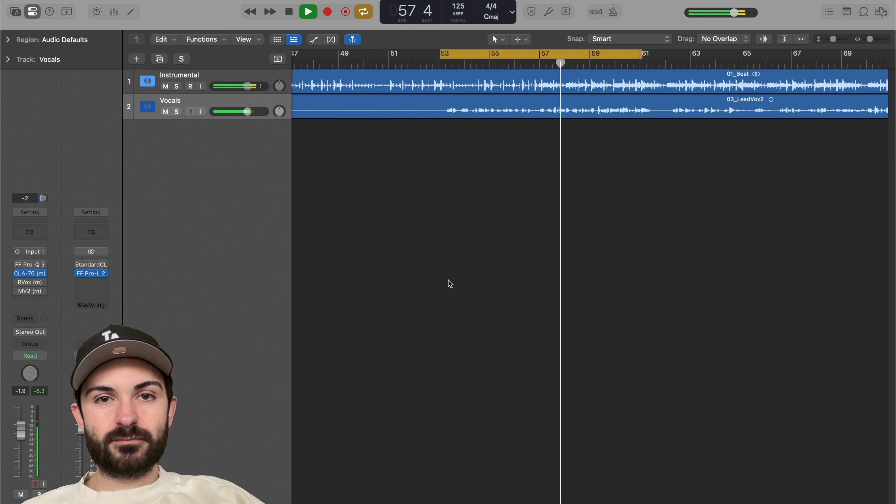
key(space)
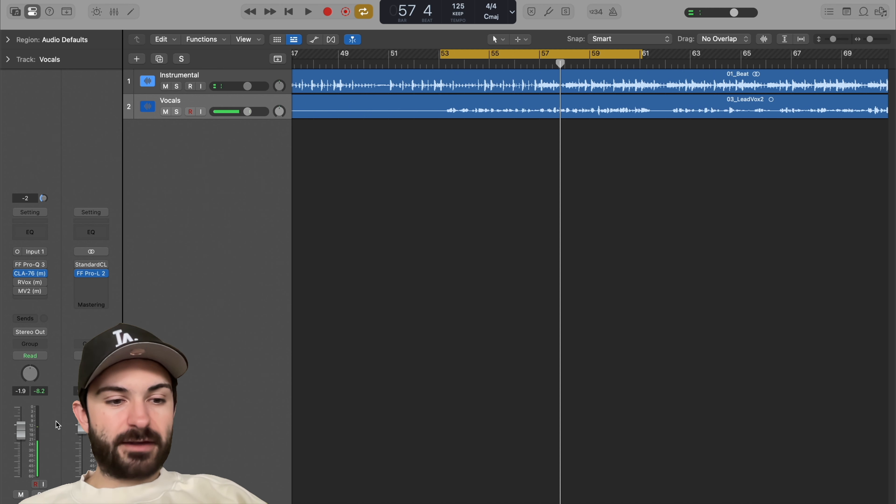
Step: Solo the Vocals track and compare its peak level over the loop with RVox and MV2 bypassed and enabled
key(s)
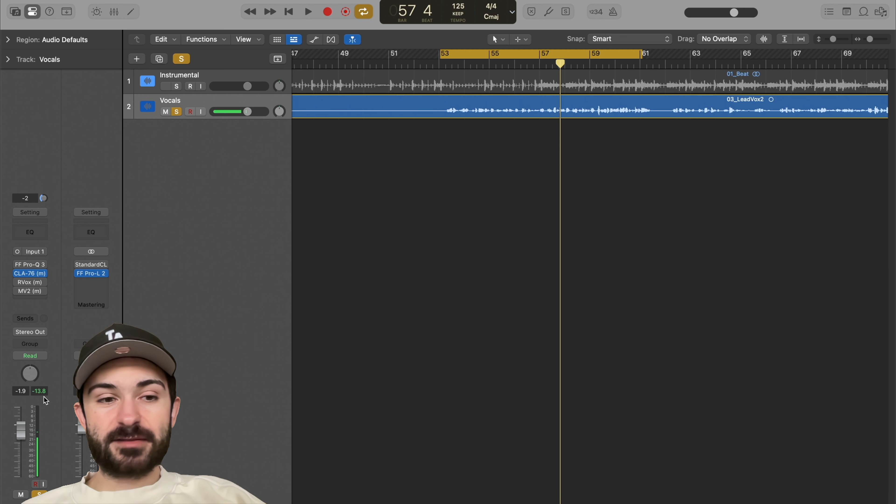
key(space)
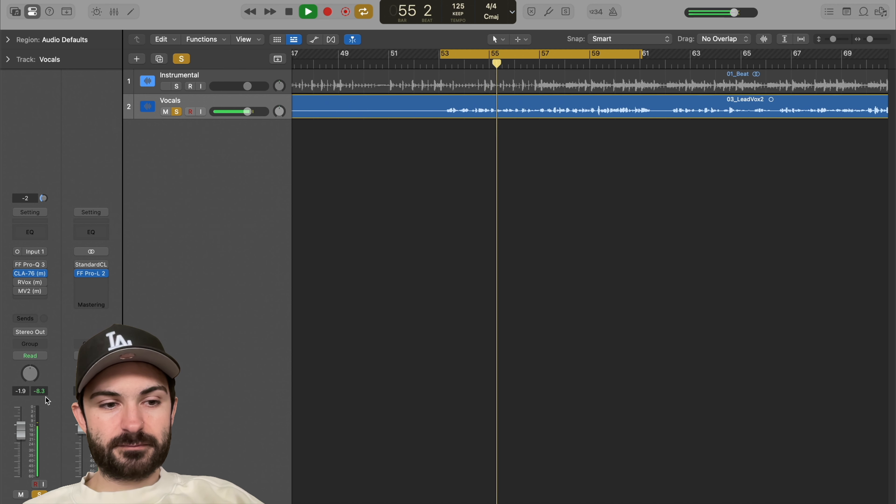
key(space)
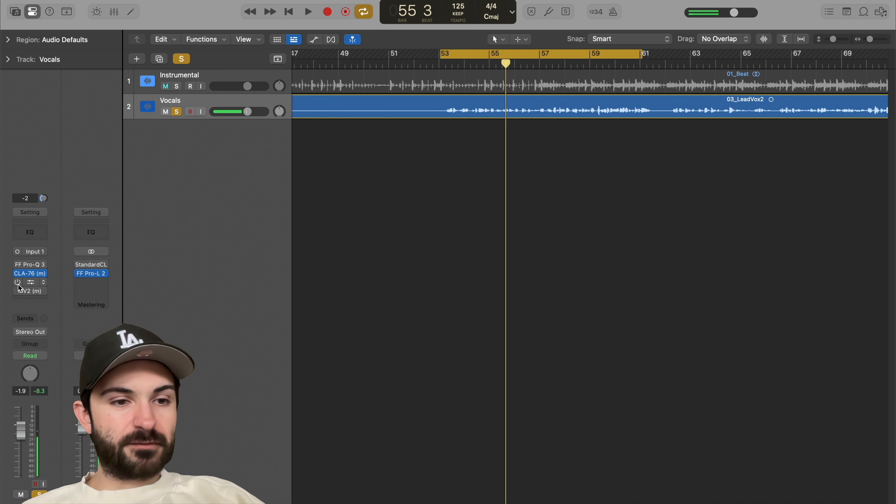
click(17, 282)
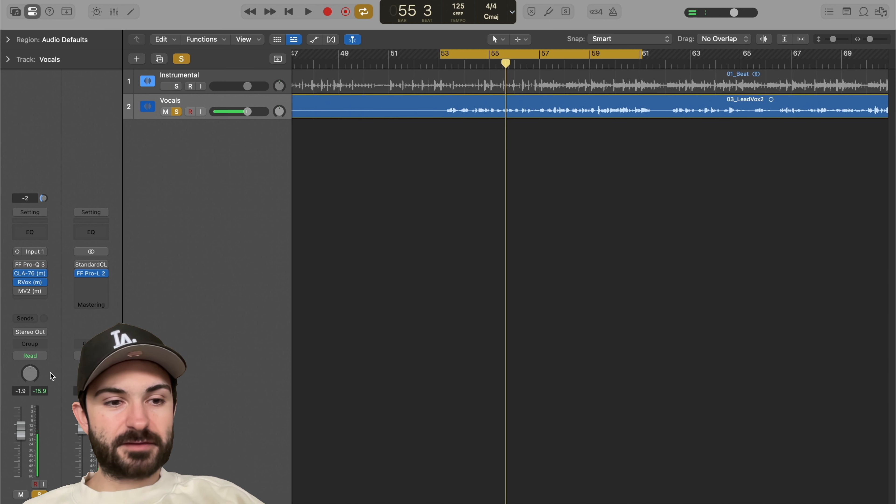
key(space)
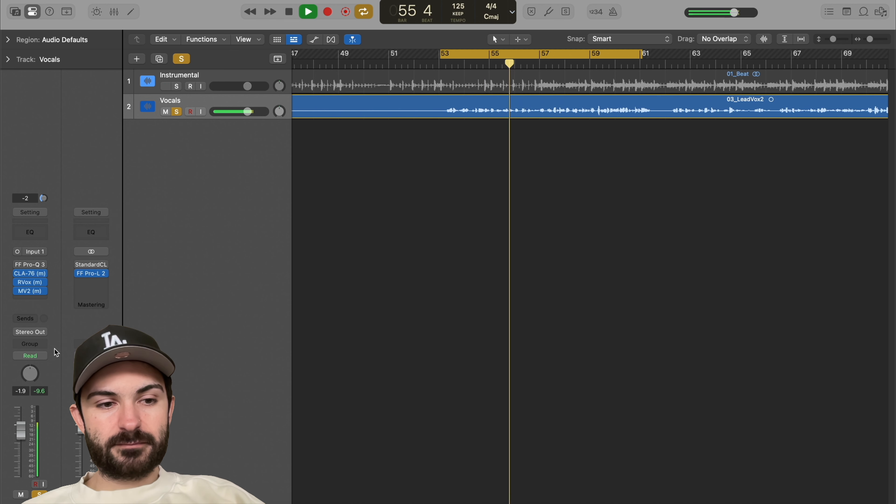
key(space)
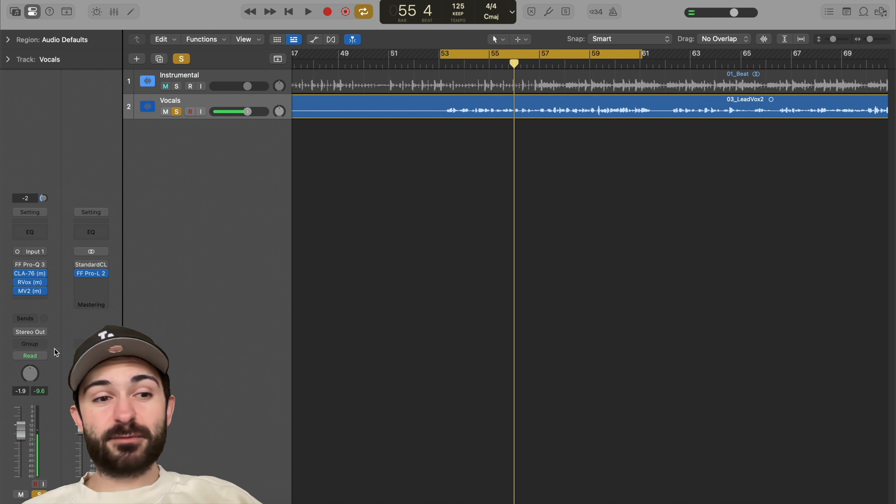
mouse_move(30, 293)
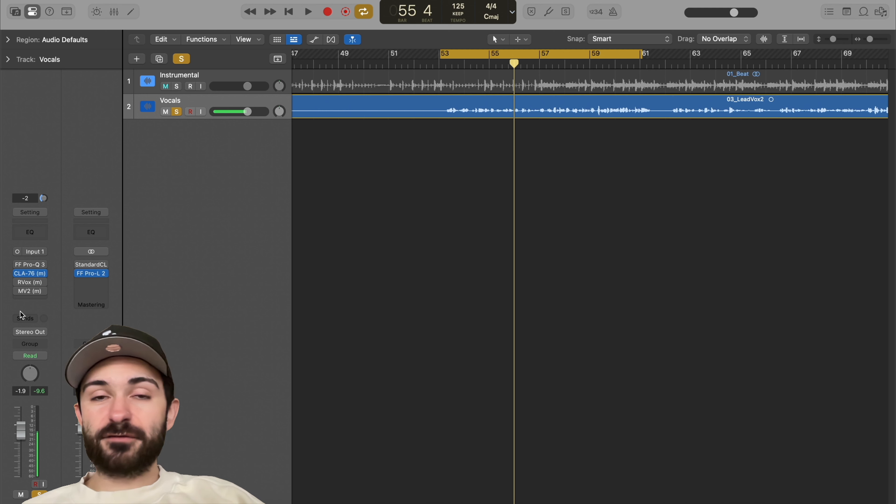
shift+click(21, 291)
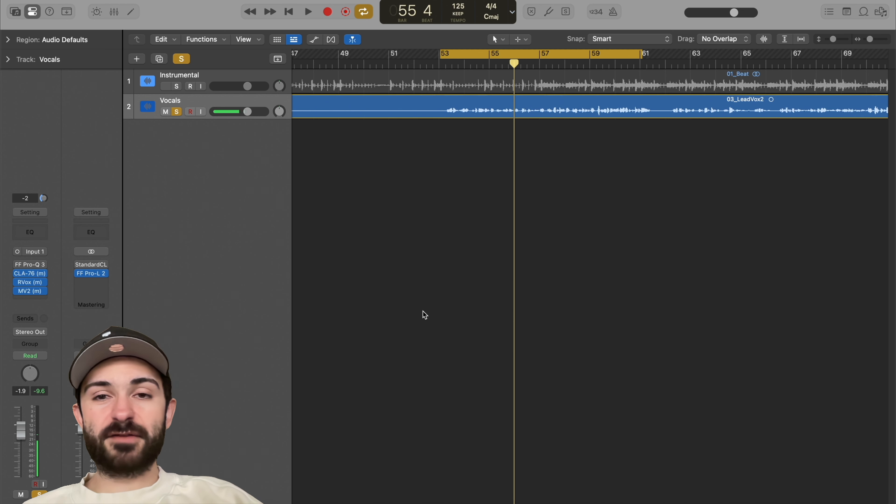
Step: Show the mixer below the tracks and unsolo the Vocals track
key(x)
key(s)
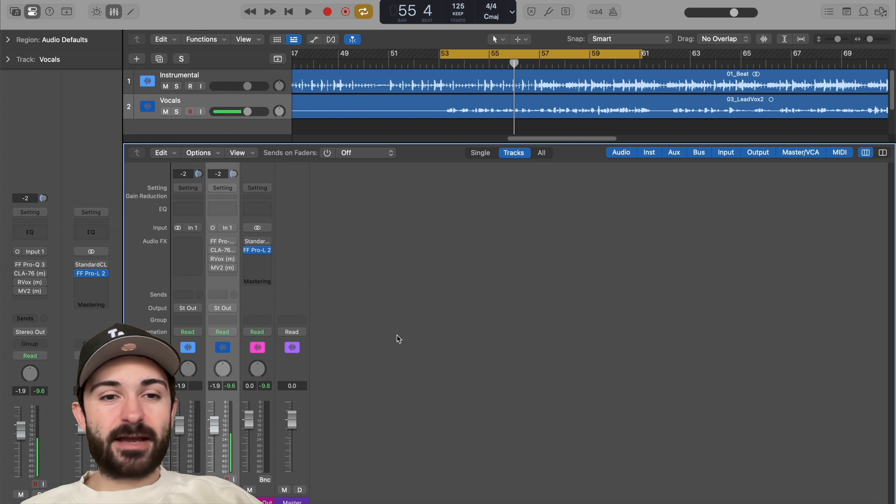
Step: Check the Stereo Out peak level in FF Pro-L 2 while playing the loop with StandardCLIP bypassed, and close the limiter window
click(257, 250)
drag(540, 119, 479, 97)
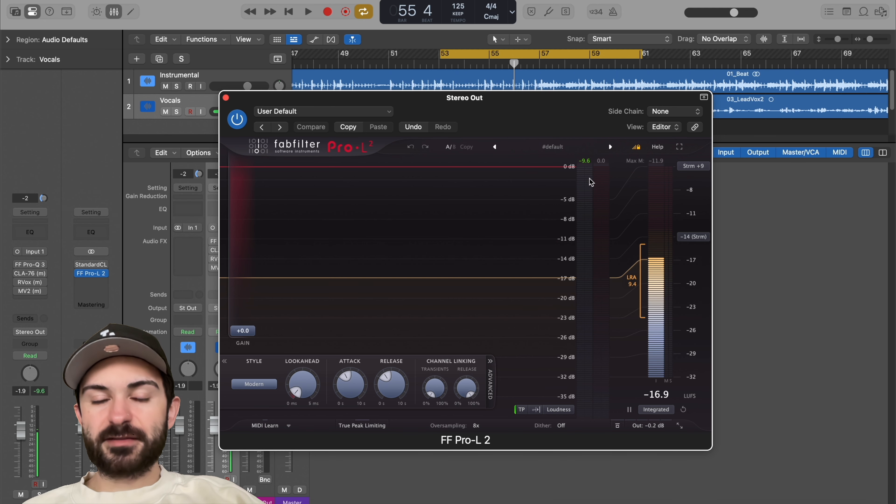
key(space)
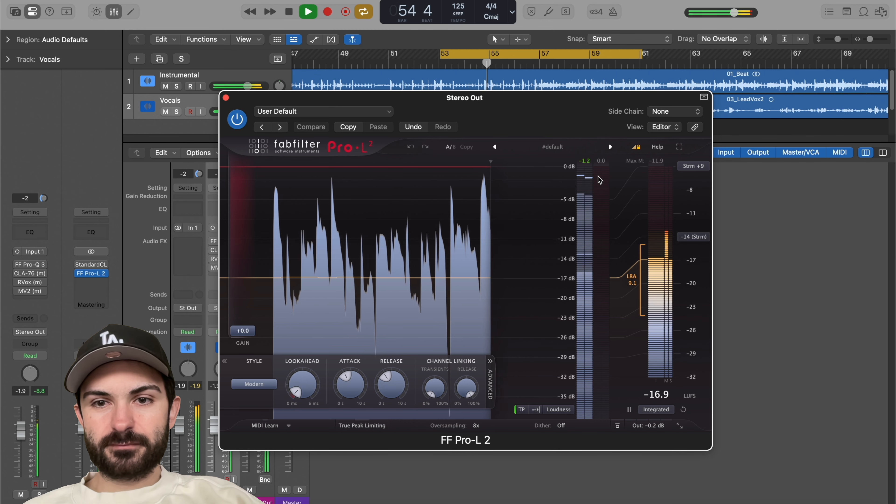
key(space)
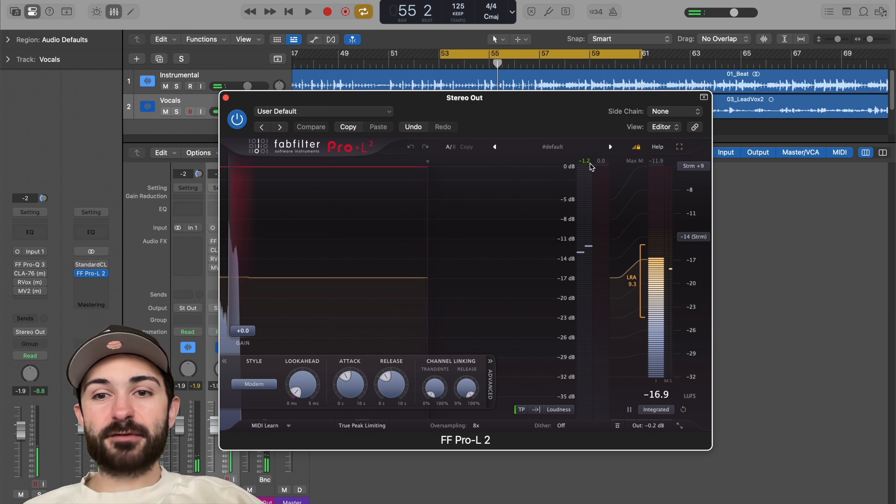
click(226, 97)
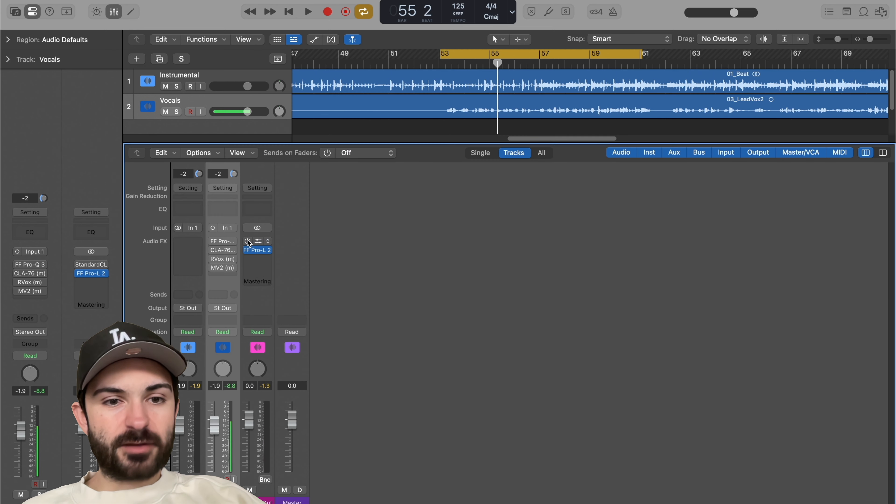
Step: Enable StandardCLIP on Stereo Out and check the peak level in FF Pro-L 2 while playing the loop
click(249, 241)
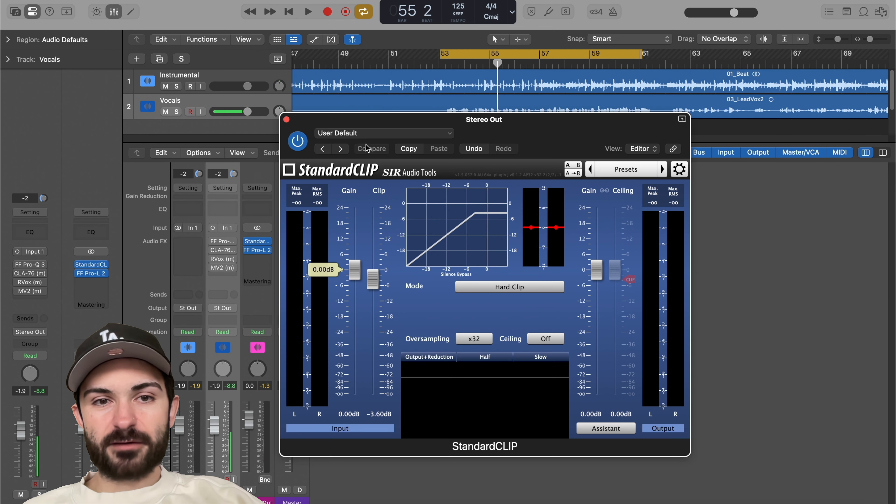
click(287, 119)
click(257, 250)
drag(530, 117, 550, 104)
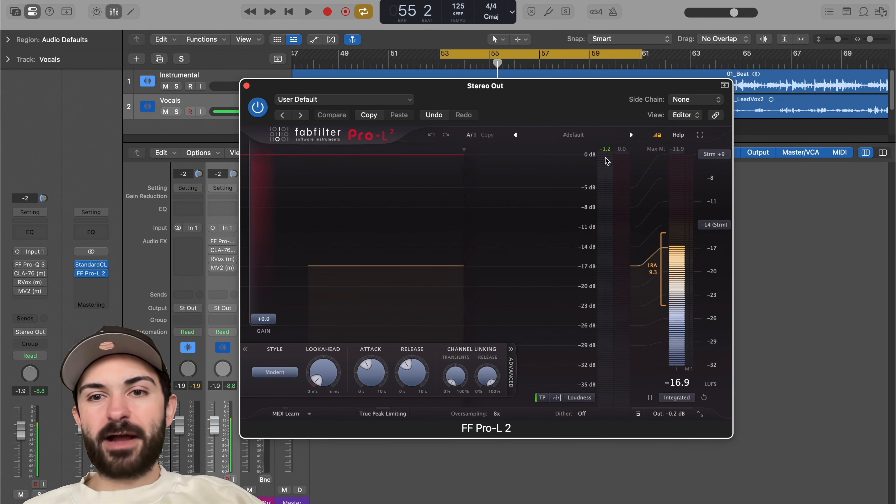
key(space)
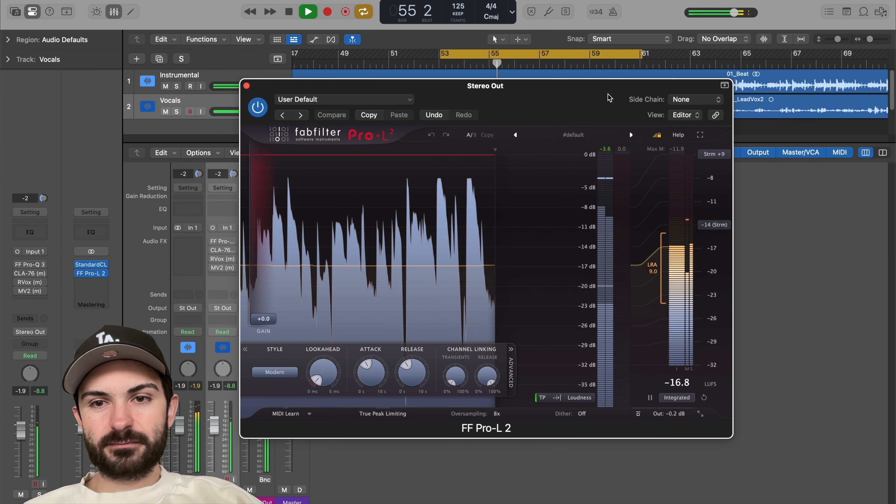
key(space)
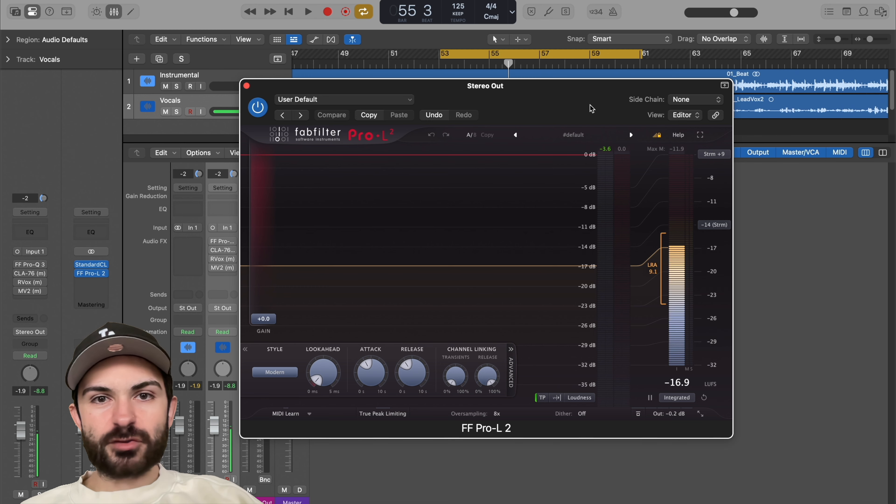
click(246, 86)
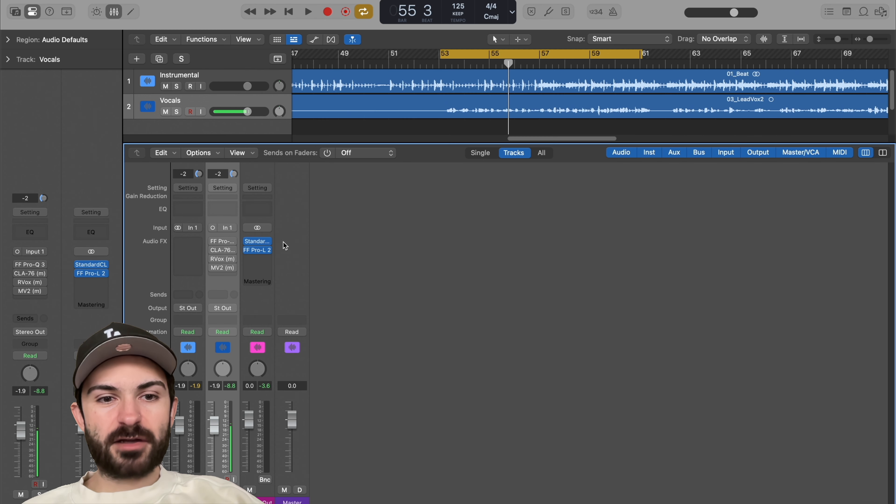
Step: Play the loop with StandardCLIP bypassed and again with it enabled to compare the sound, leaving it enabled
click(247, 241)
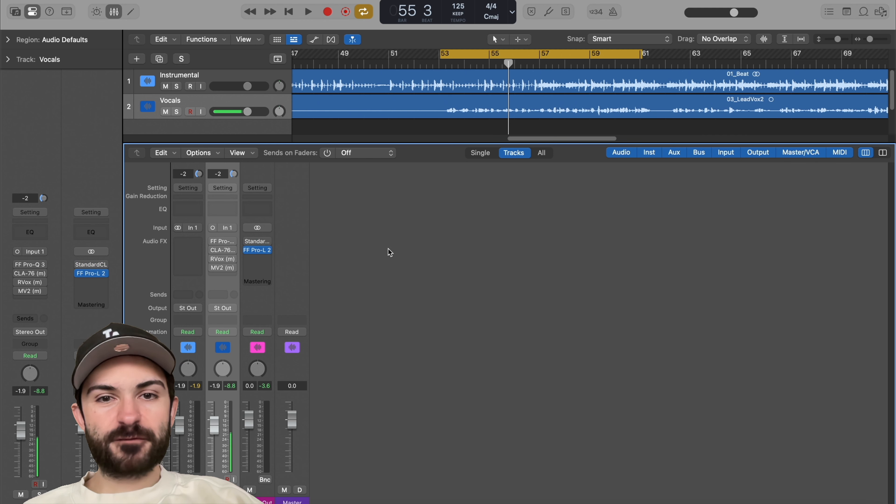
key(space)
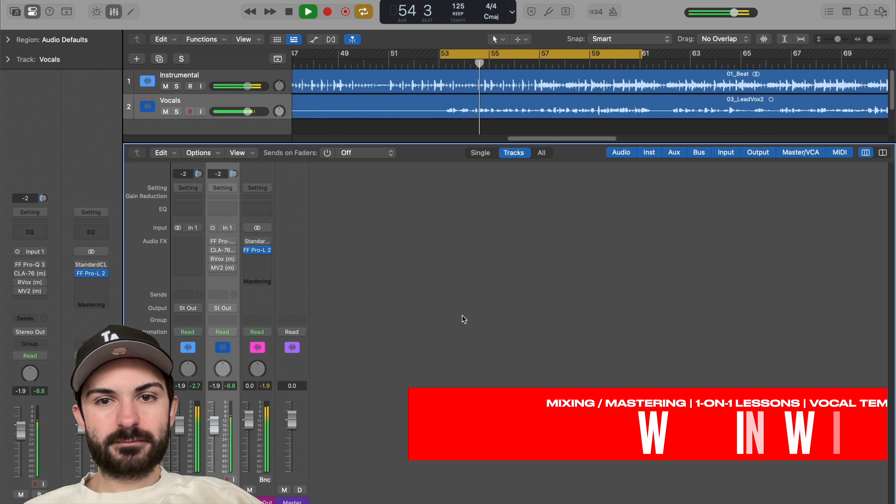
key(space)
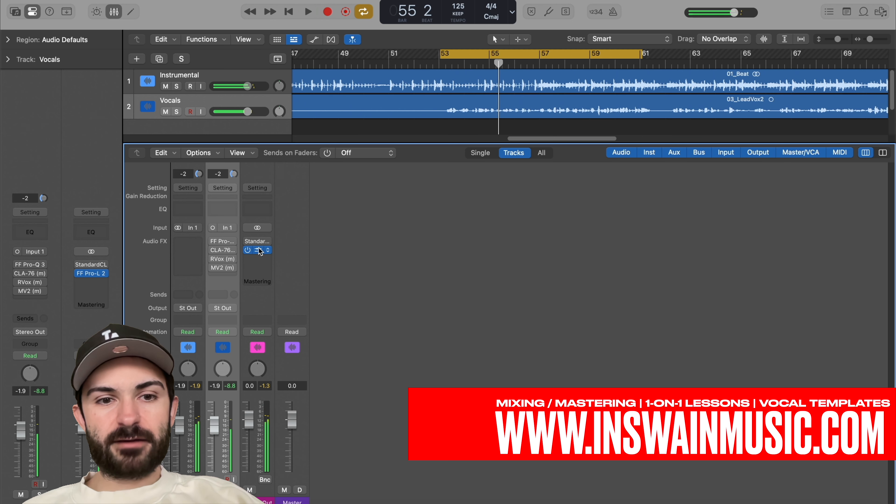
click(248, 242)
key(space)
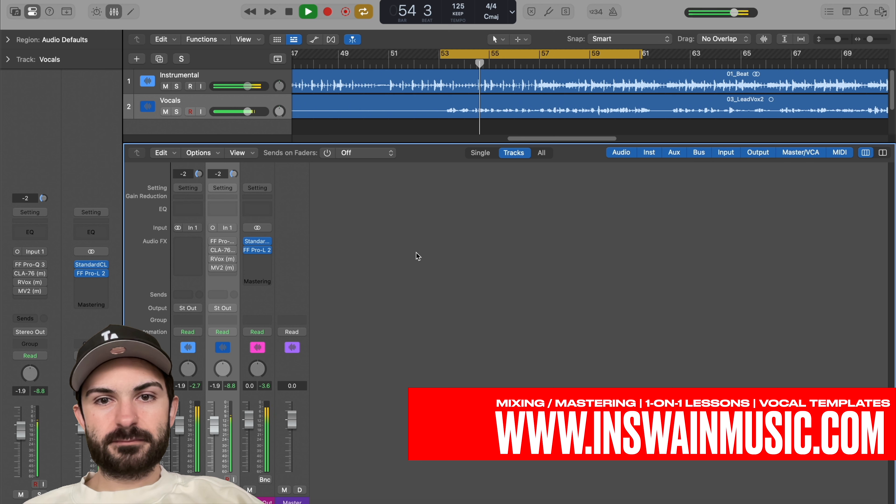
key(space)
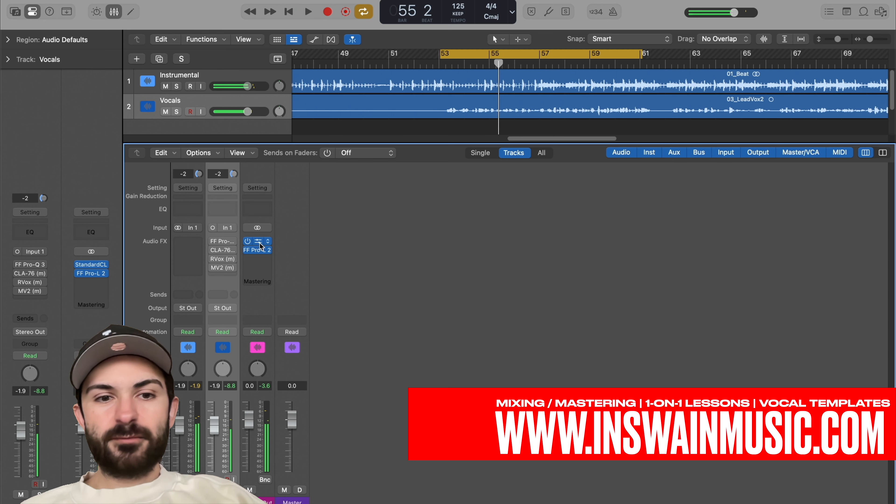
Step: Open StandardCLIP on Stereo Out and watch how it clips the peaks during playback of the loop
click(262, 244)
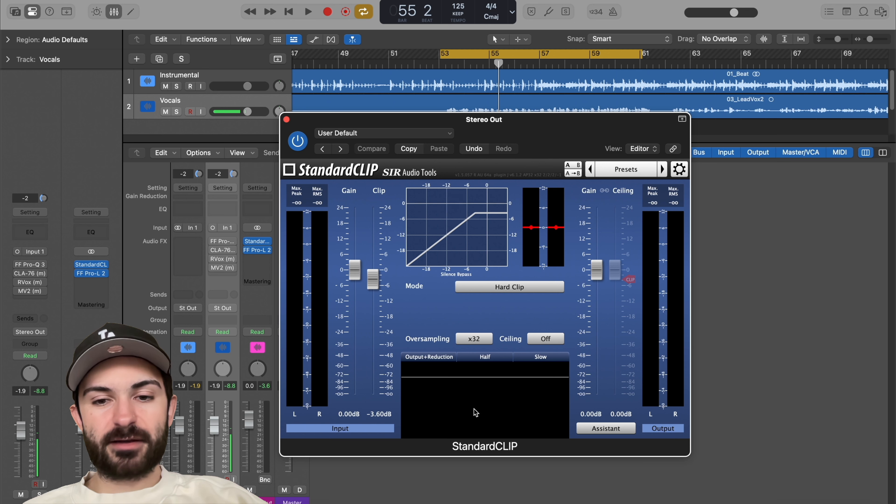
key(space)
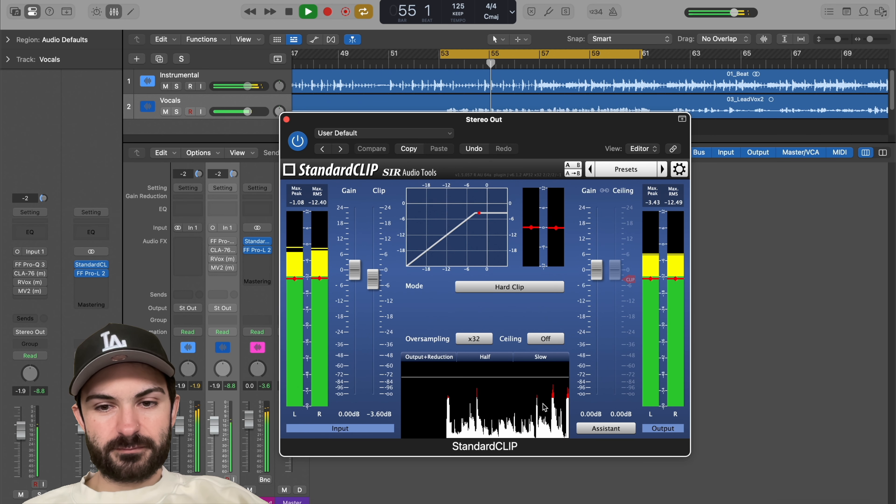
key(space)
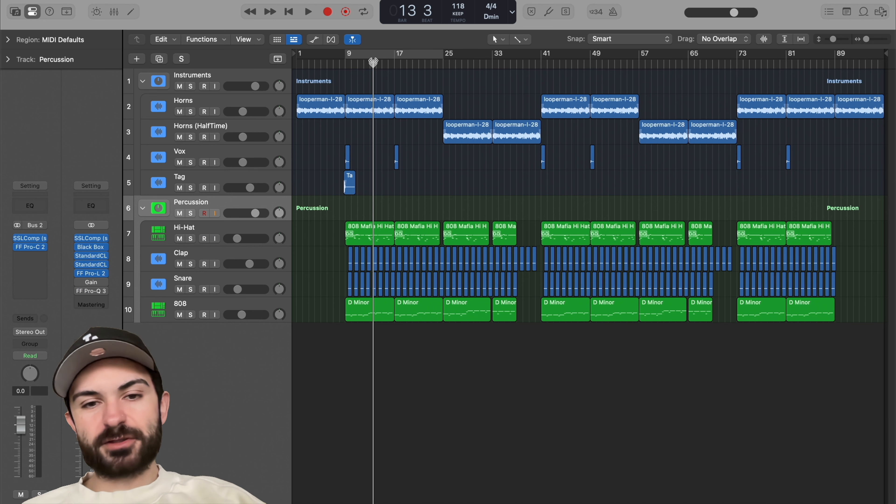
Step: In the beat project, play the arrangement from just before bar 9 to about bar 13
drag(373, 63, 342, 67)
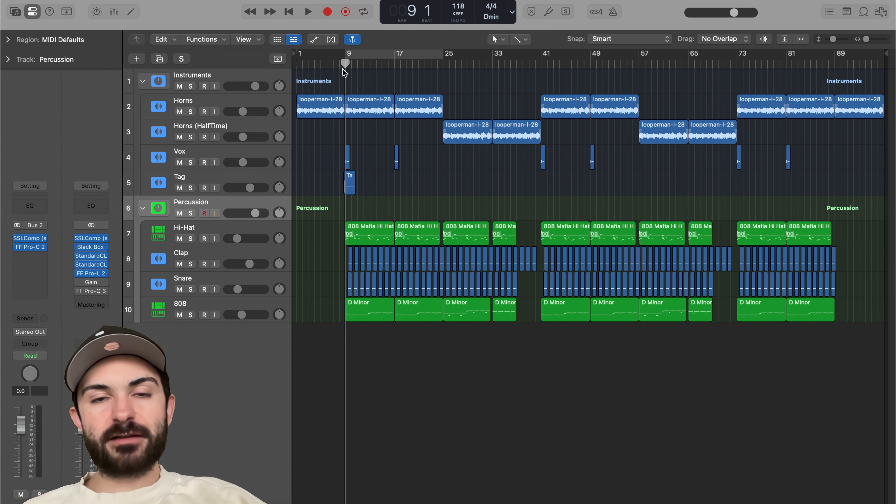
scroll(368, 109, up, 5)
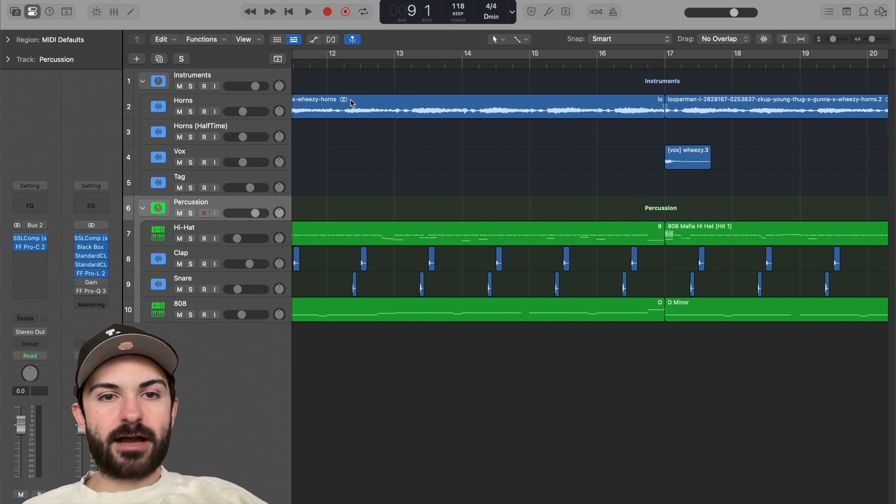
scroll(354, 104, left, 10)
click(314, 62)
key(space)
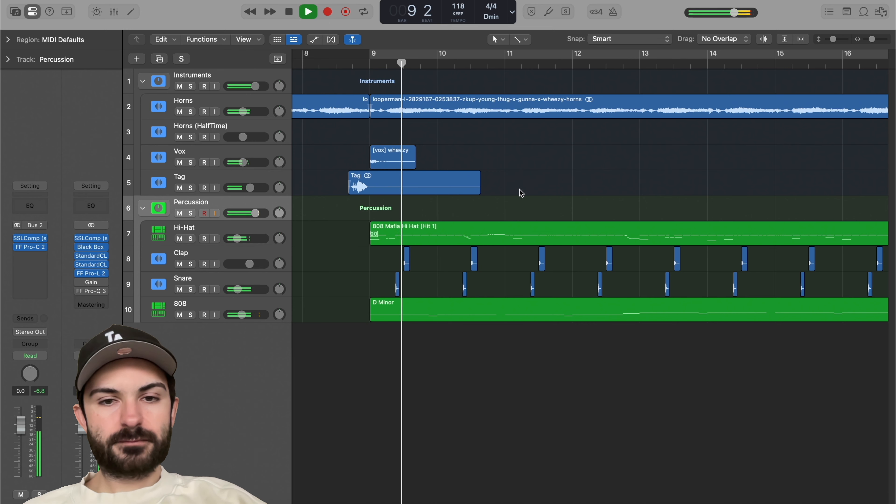
scroll(522, 189, down, 3)
scroll(521, 189, right, 3)
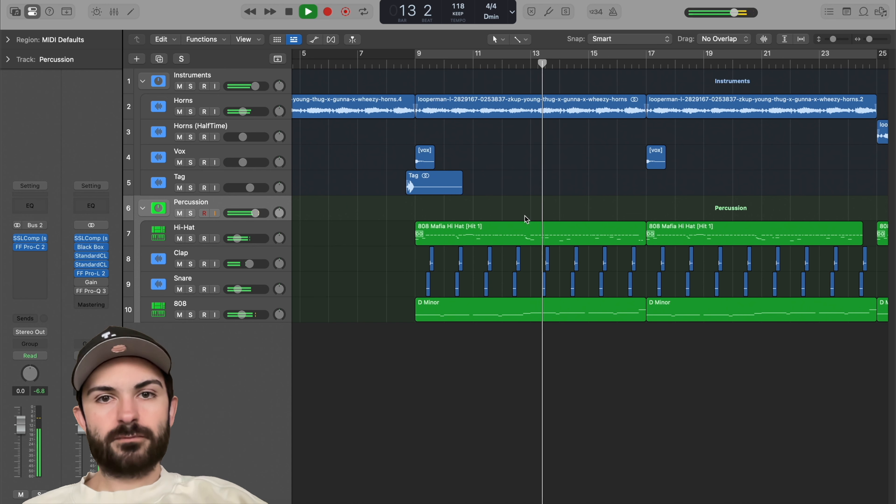
key(space)
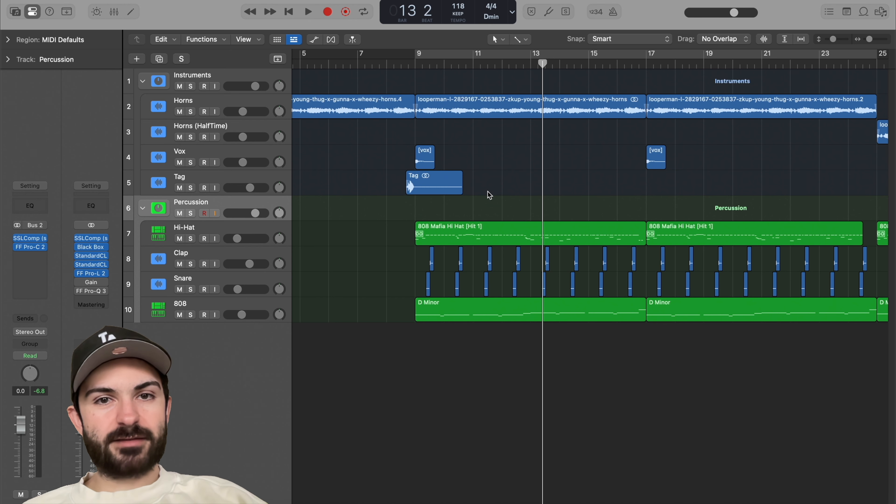
Step: Examine the effects on the Clap, Snare and 808 tracks, viewing the 808's FF Pro-Q 3 curve and closing it
click(198, 254)
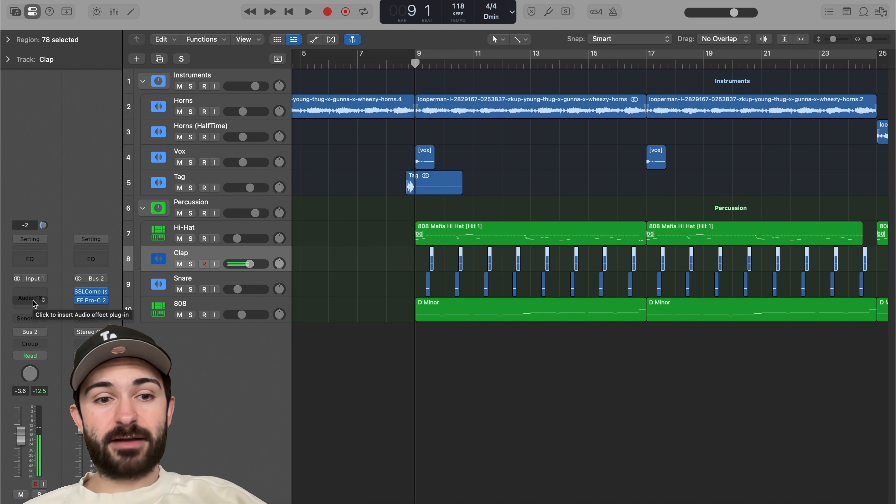
key(Down)
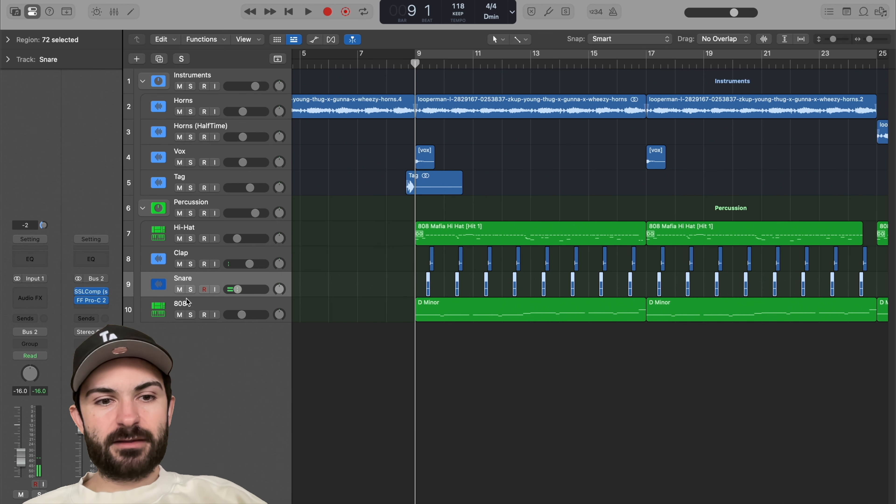
key(Down)
click(33, 293)
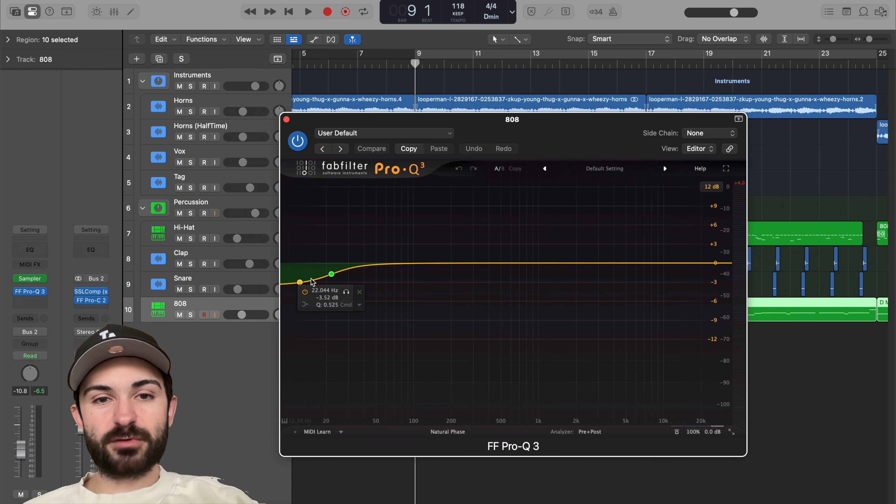
click(287, 120)
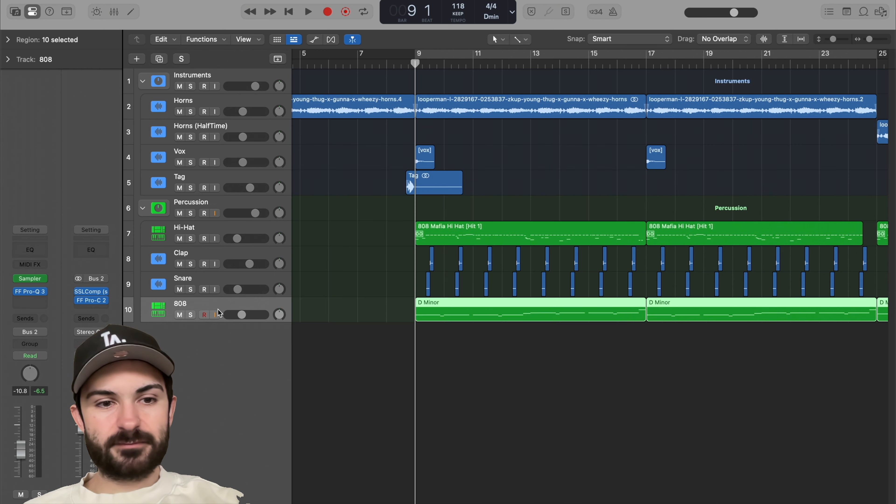
Step: Examine the SSLComp and FF Pro-C 2 settings on the Percussion group, closing both plug-in windows
click(192, 203)
click(30, 238)
click(30, 246)
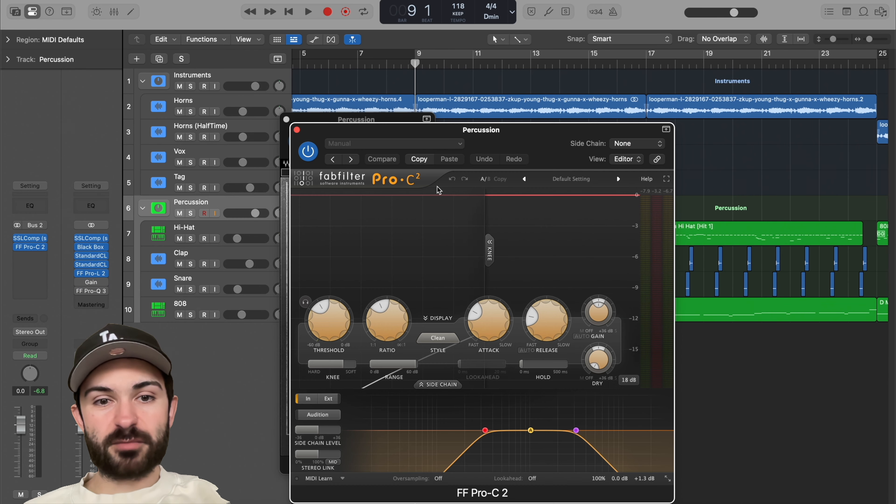
drag(429, 136, 566, 97)
click(433, 90)
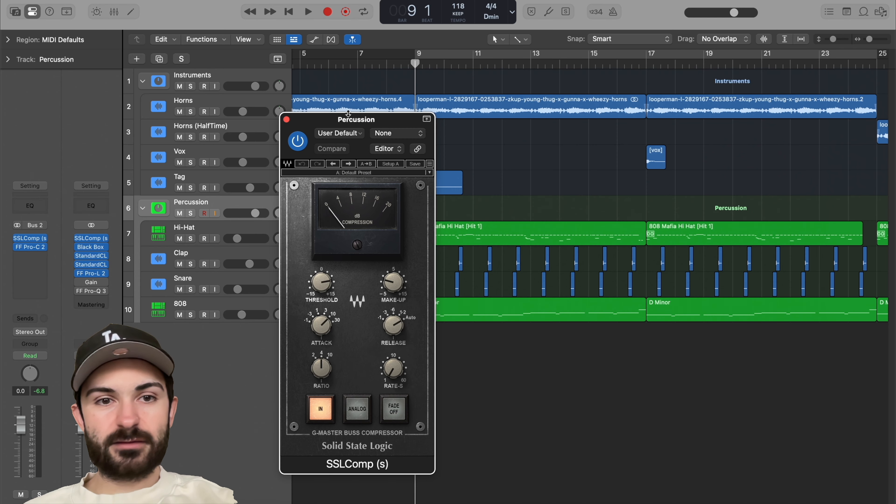
click(287, 119)
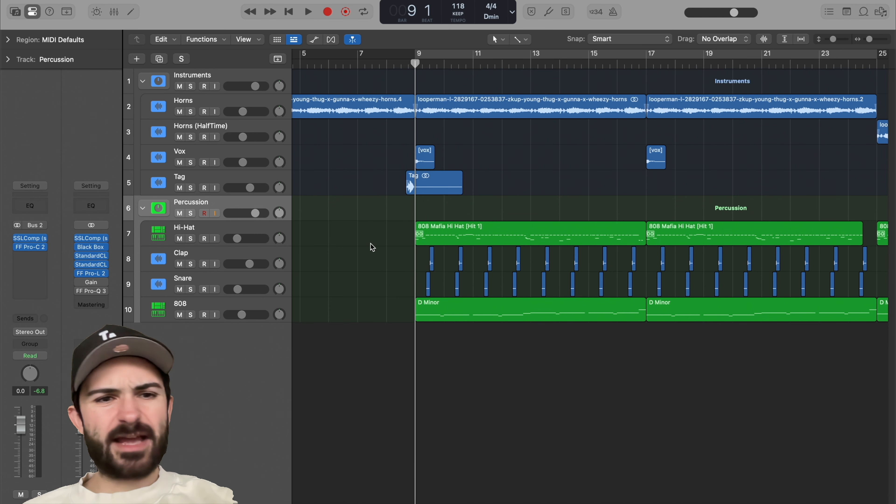
Step: Examine the effects on the Tag and Vox tracks, viewing the Vox track's Tape Delay settings and closing them
click(196, 179)
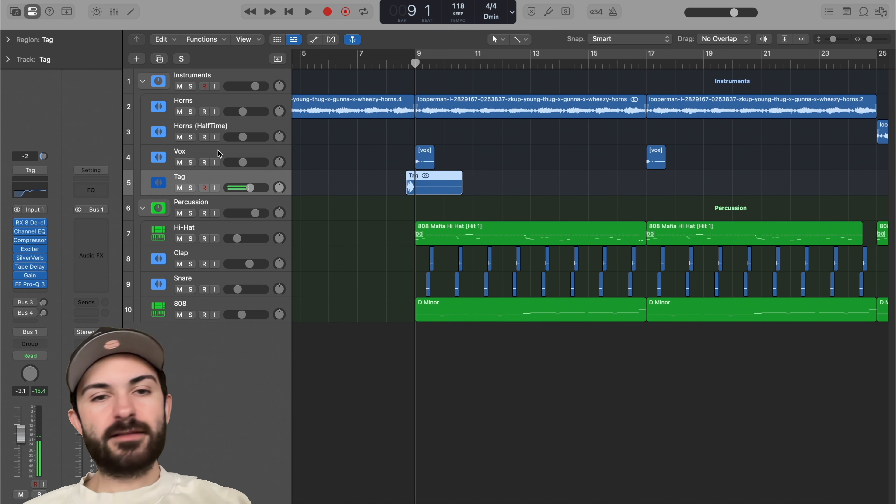
click(223, 158)
click(383, 162)
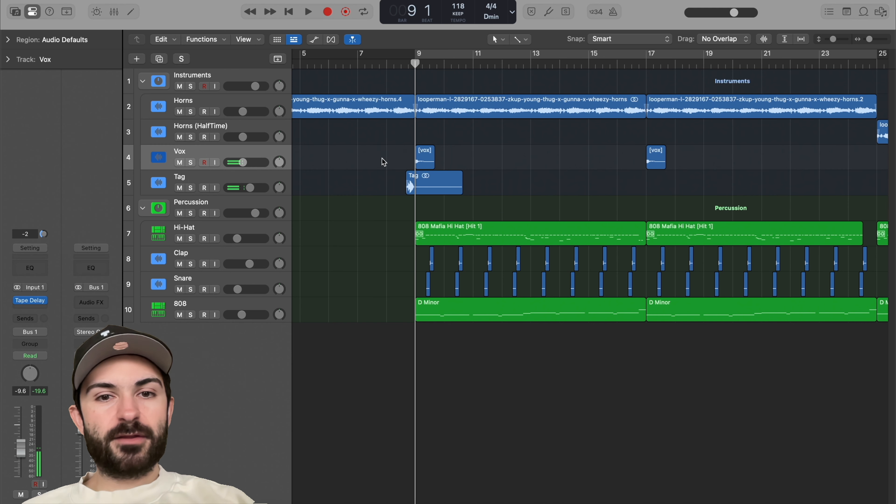
click(31, 300)
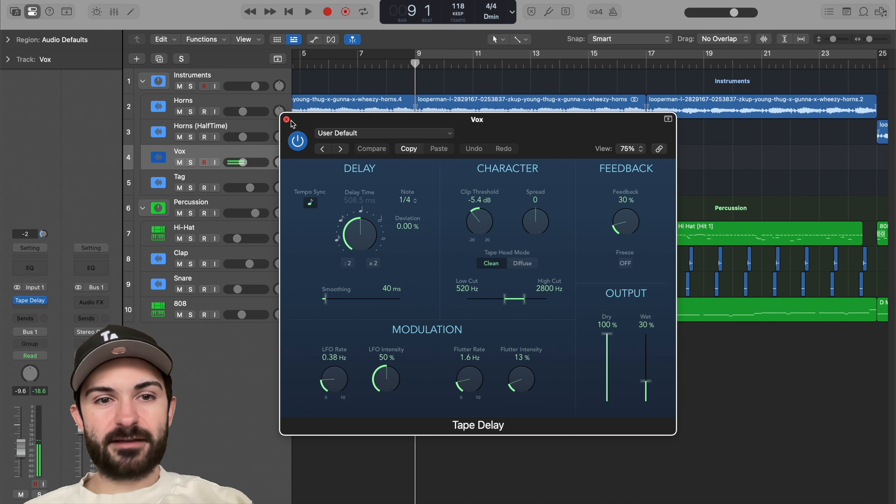
click(286, 119)
Step: Examine the FF Pro-Q 3 curve and Gem Comp LA on the Horns track, closing both plug-in windows
click(202, 107)
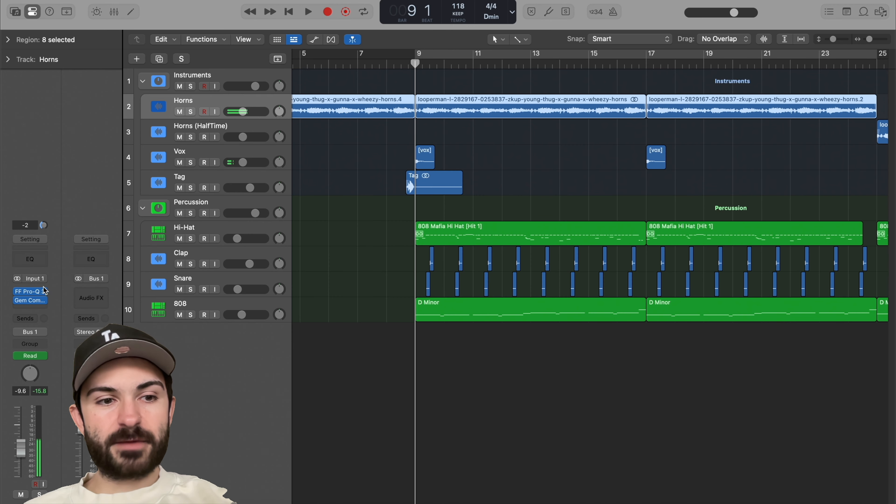
click(43, 291)
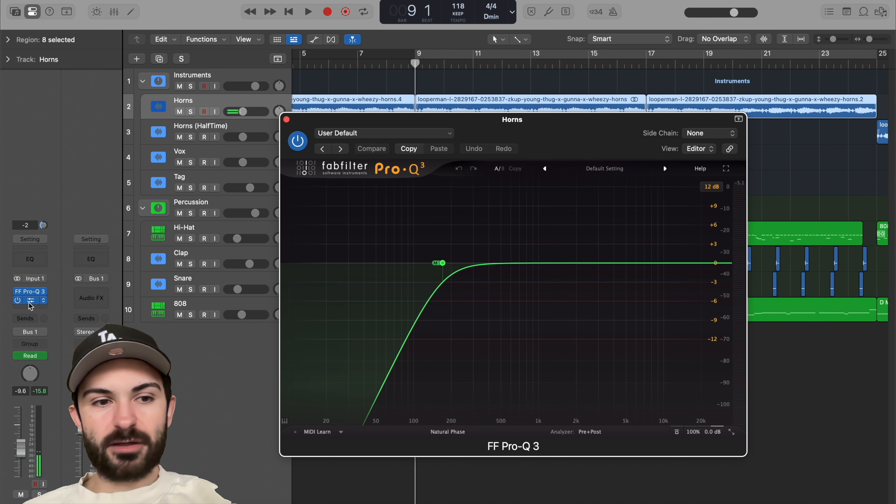
click(29, 301)
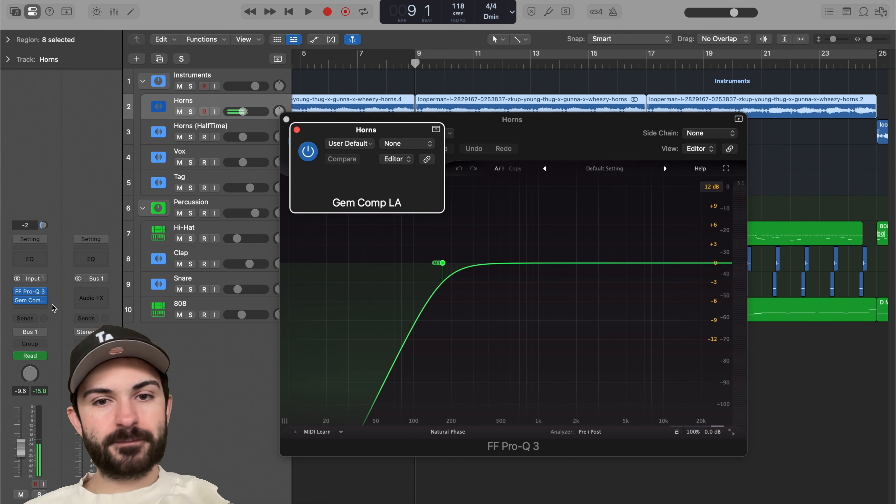
click(297, 129)
click(286, 119)
Step: Examine the effects on the Horns (HalfTime) track, viewing the HalfTime plug-in and closing it
click(228, 131)
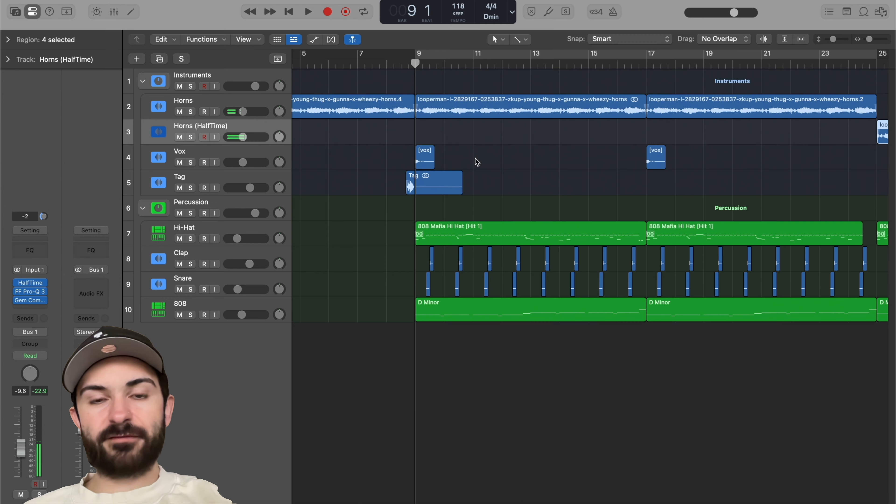
key(z)
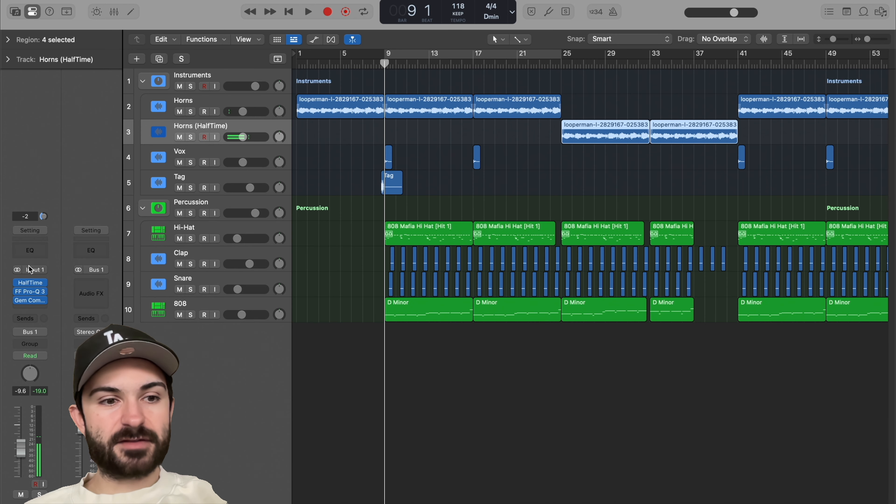
click(31, 283)
click(287, 120)
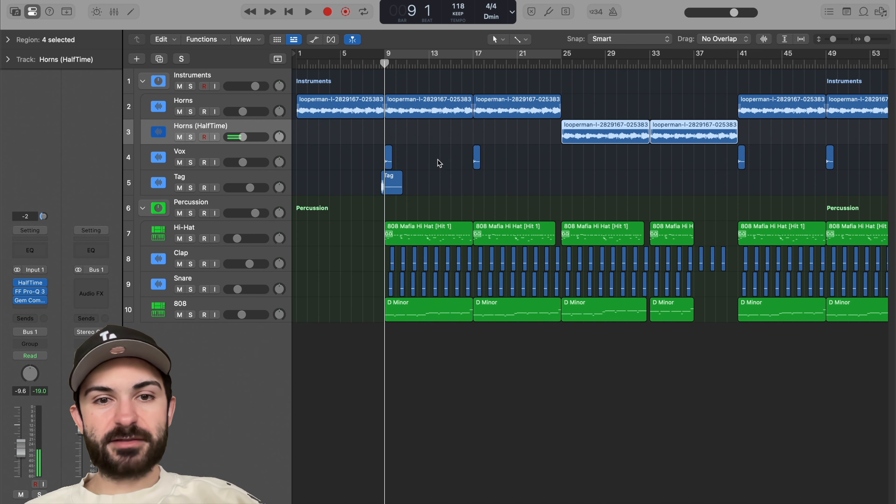
Step: Clear the region selection, and view the mixer briefly before closing it
click(439, 163)
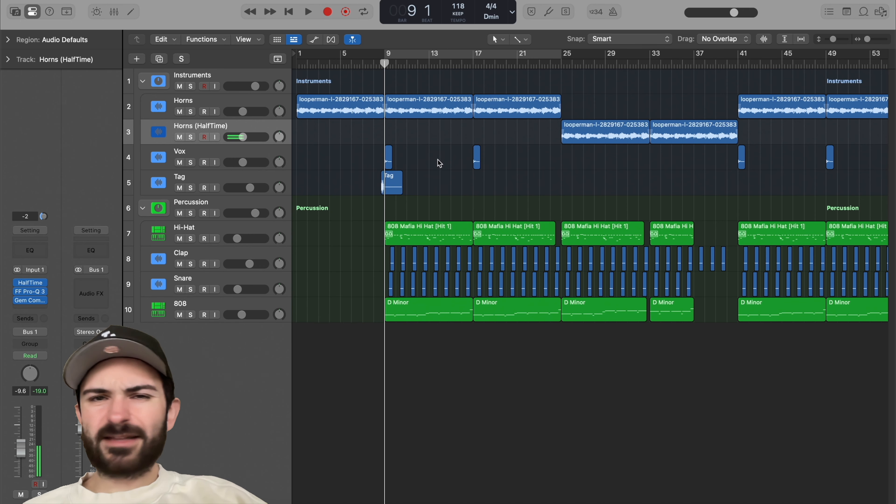
key(x)
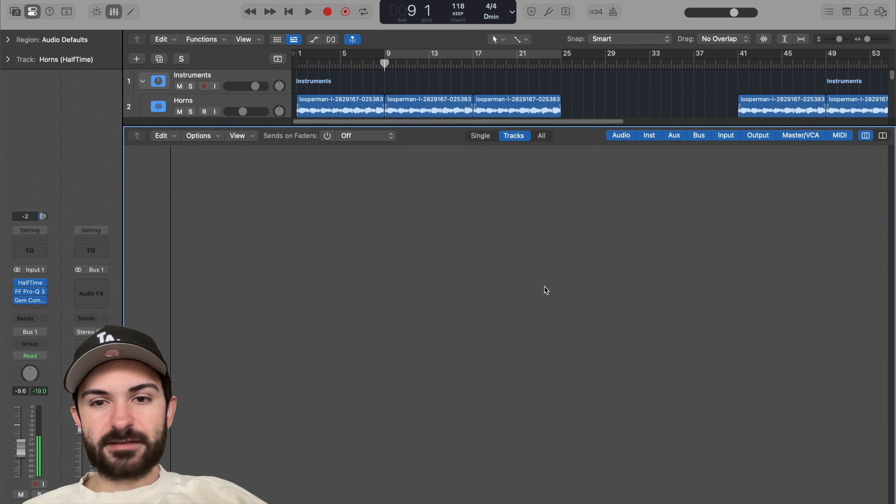
key(x)
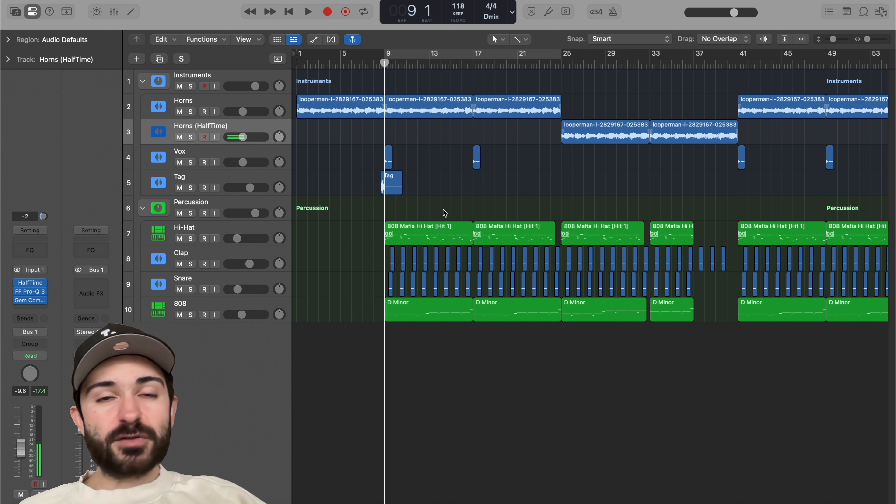
Step: Play the Clap and Snare tracks soloed from bar 9 to about bar 10 beat 3, and clear both solos
click(189, 257)
click(190, 282)
click(189, 261)
click(448, 189)
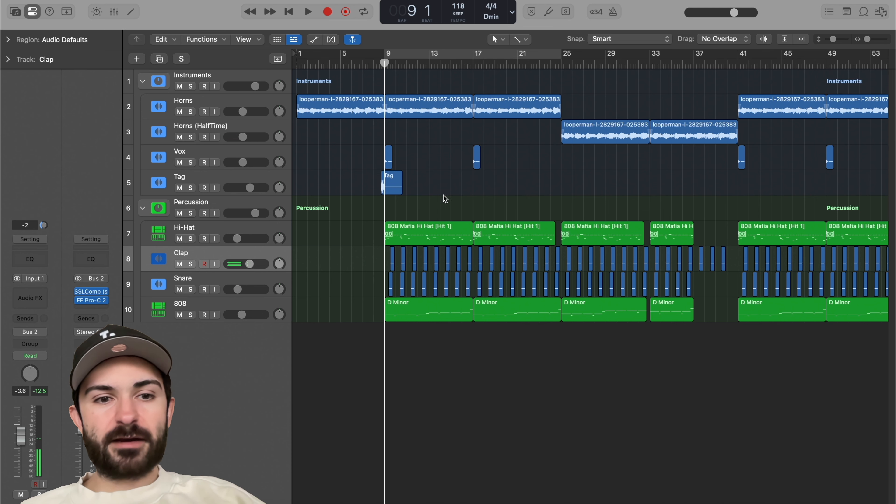
scroll(399, 258, up, 5)
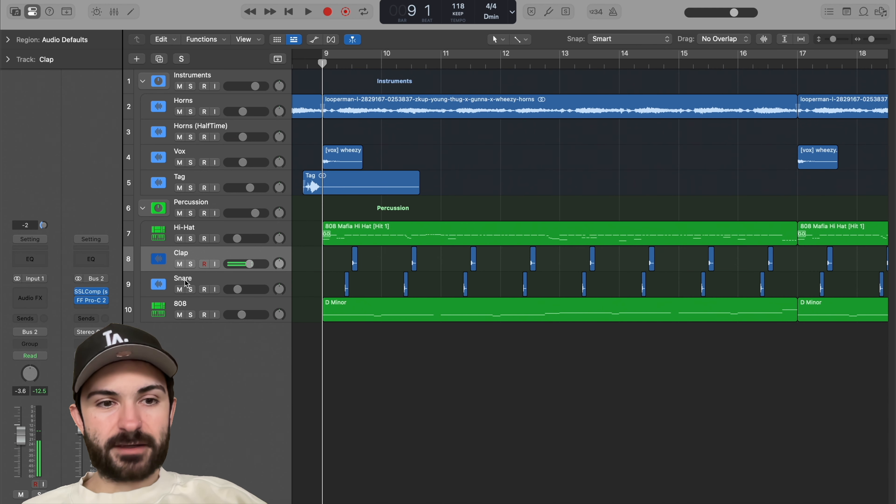
click(190, 289)
click(191, 264)
key(space)
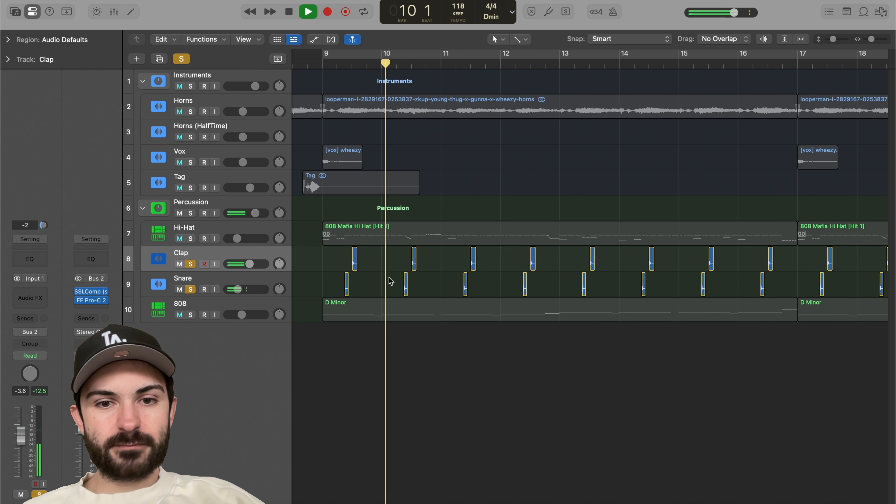
key(space)
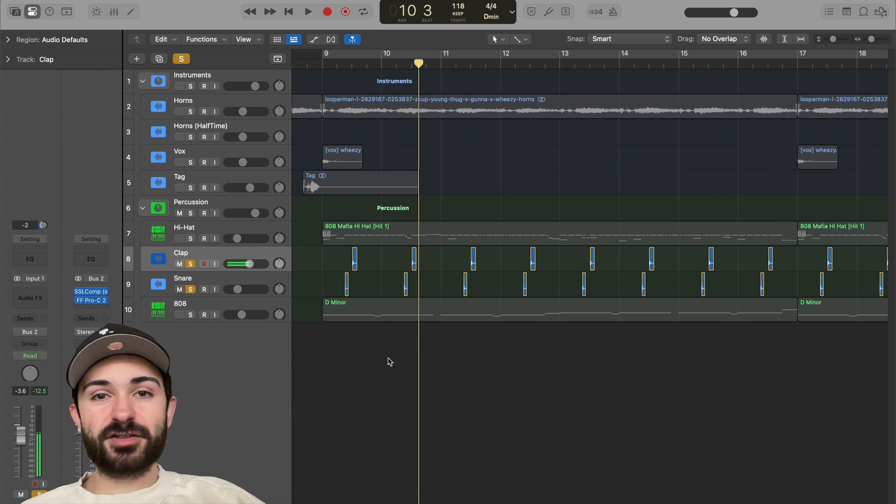
click(181, 59)
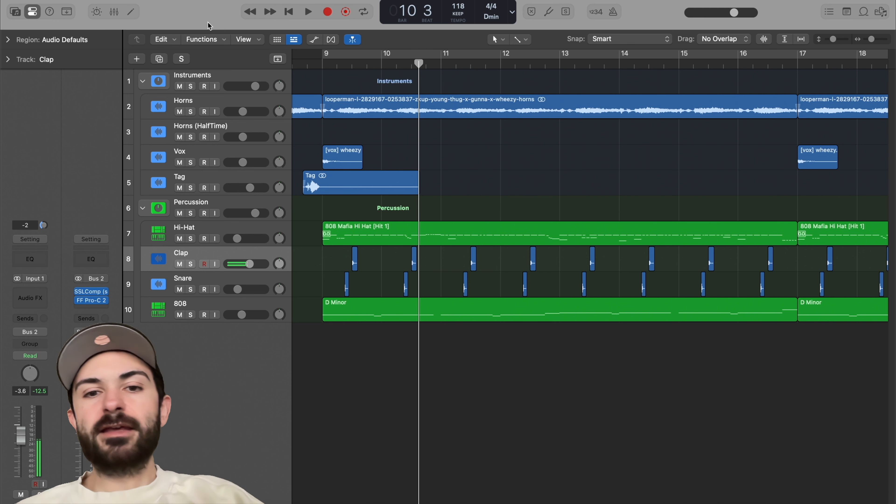
Step: Return the playhead to bar 9, turn on cycle playback, select the Hi-Hat track and play the full beat to about bar 11
drag(419, 64, 382, 63)
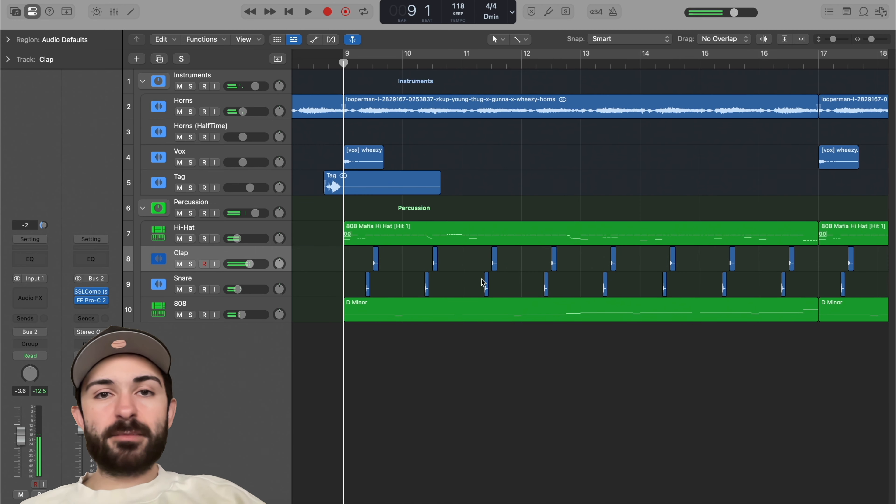
key(space)
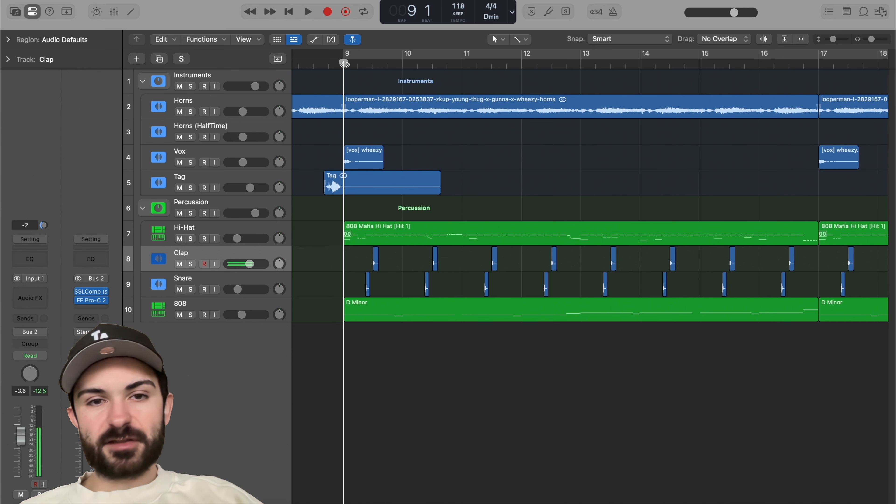
key(c)
click(210, 231)
click(544, 191)
key(space)
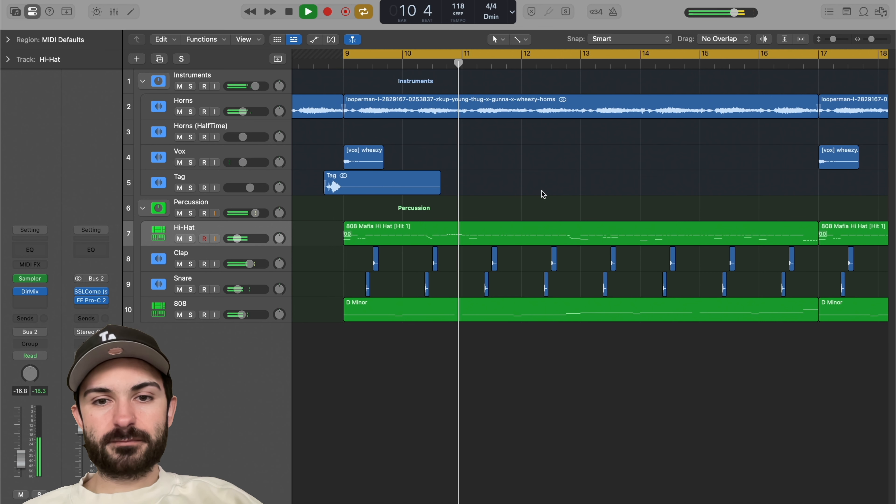
key(space)
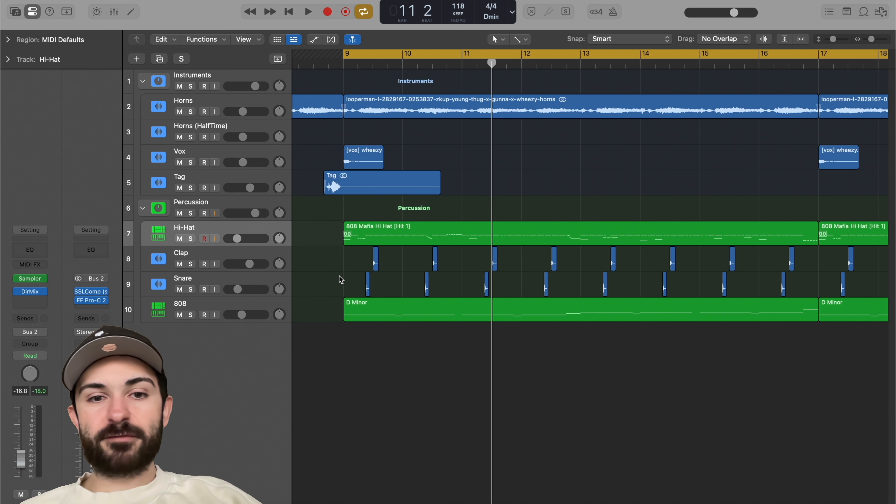
Step: Compare the beat with the Hi-Hat track muted and unmuted, playing from bar 9 each time
click(180, 239)
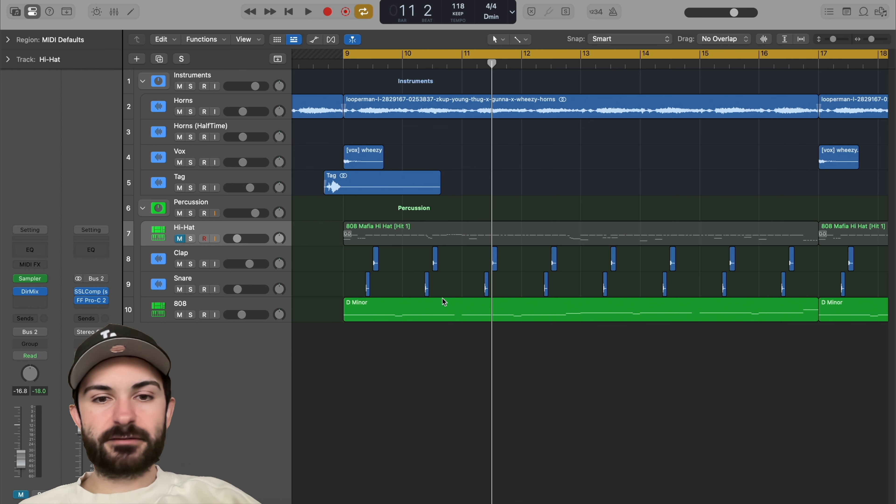
key(space)
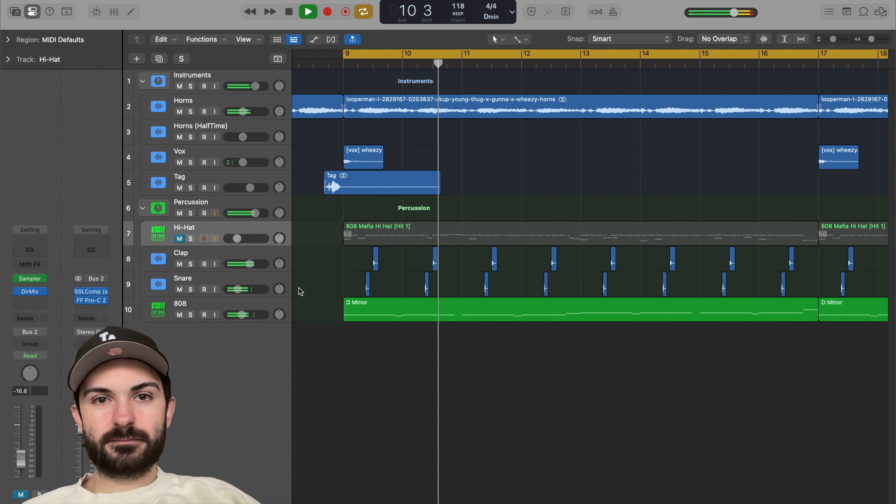
key(space)
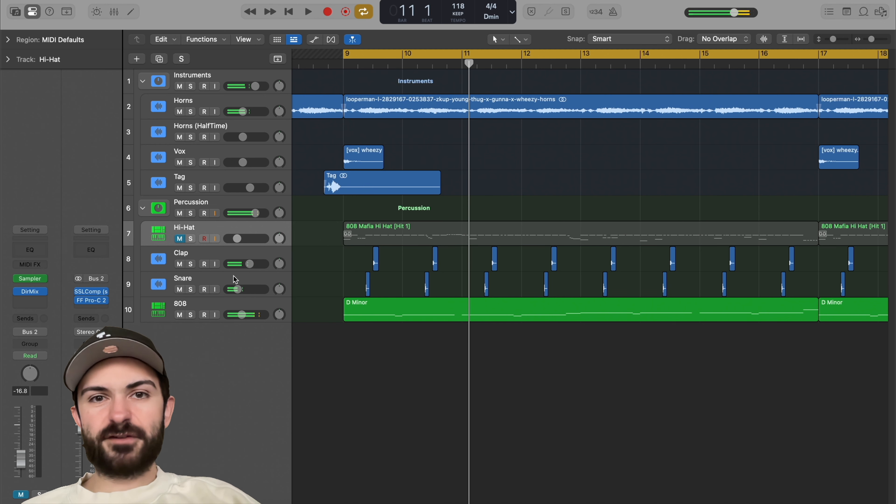
click(180, 239)
key(space)
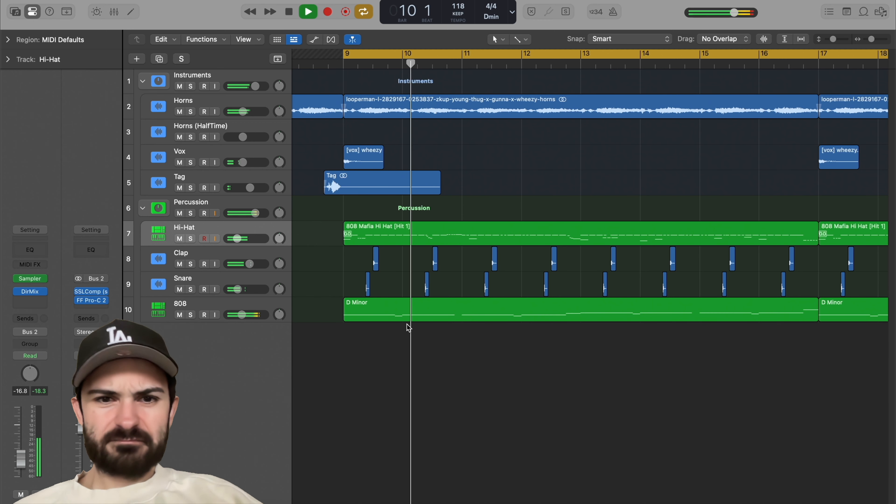
key(space)
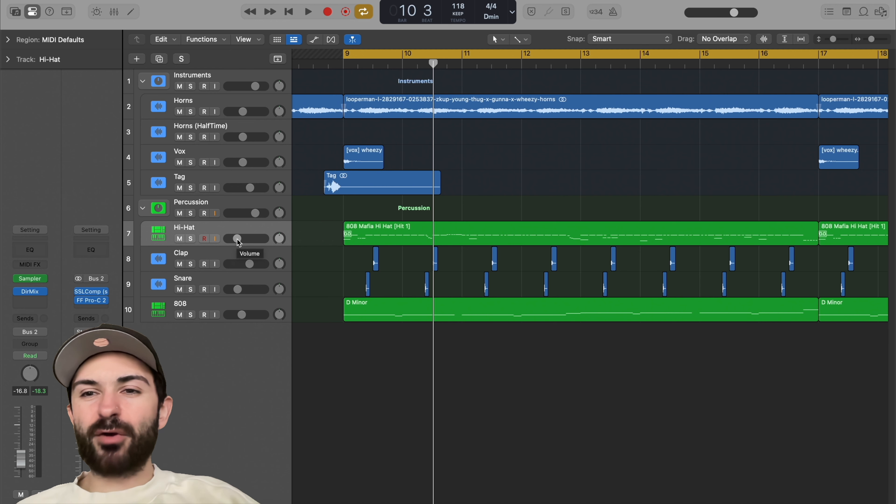
Step: Play the beat from bar 9 while lowering the Hi-Hat track's volume to -24.0 dB
key(space)
drag(238, 243, 228, 244)
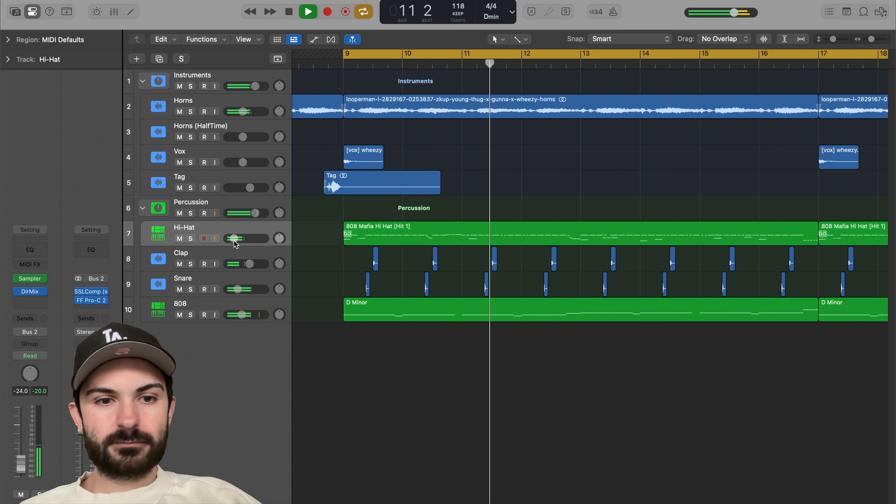
key(space)
Step: Raise the Hi-Hat track's volume to -16.2 dB and play the beat from bar 9 to about bar 12
click(235, 239)
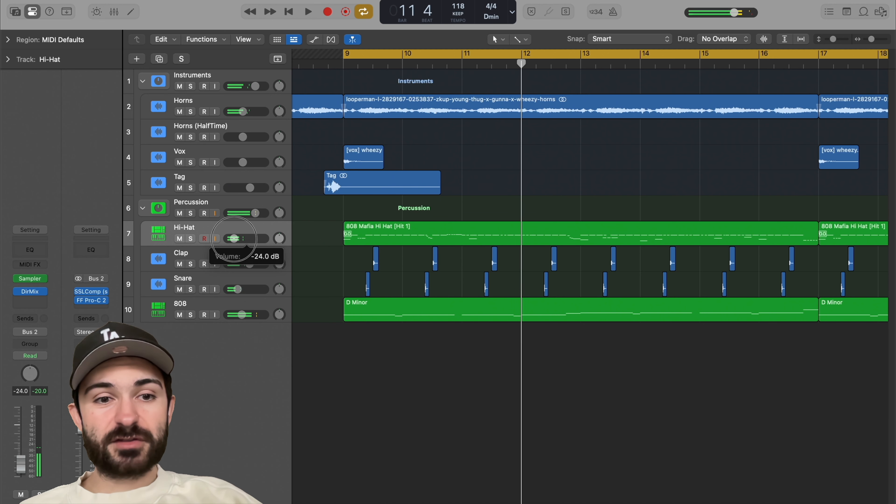
drag(234, 239, 240, 241)
key(space)
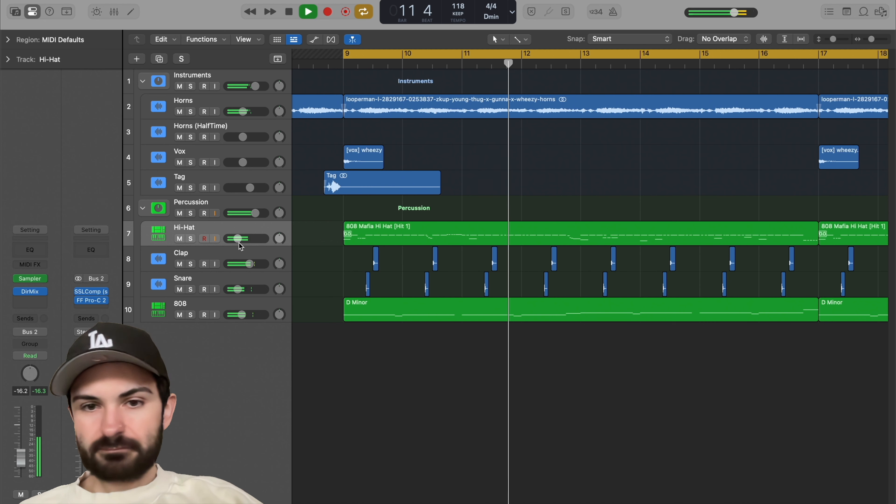
key(space)
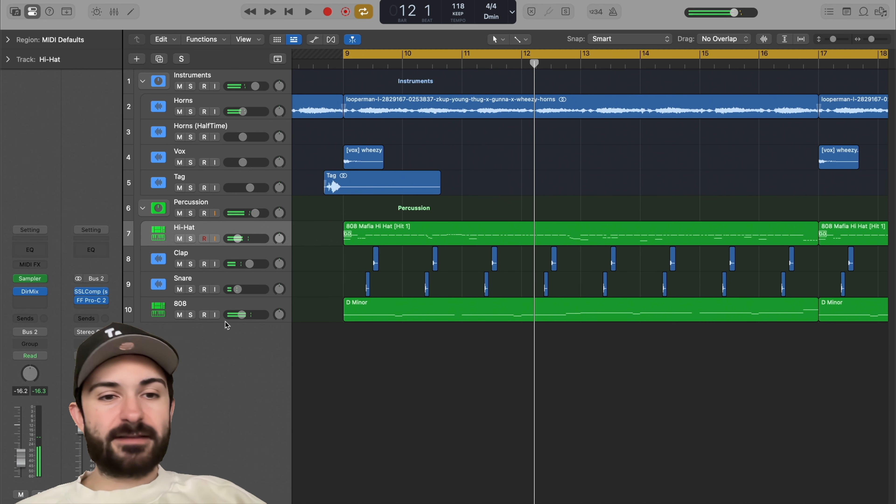